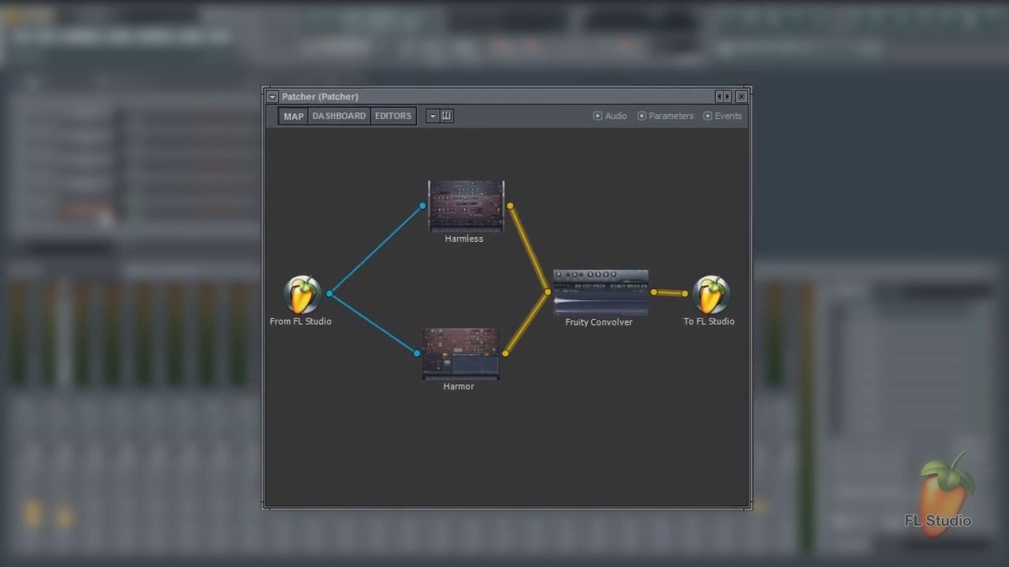
Open the Patcher on mixer Insert 1, switching to the instrument Patcher map
left_click(901, 311)
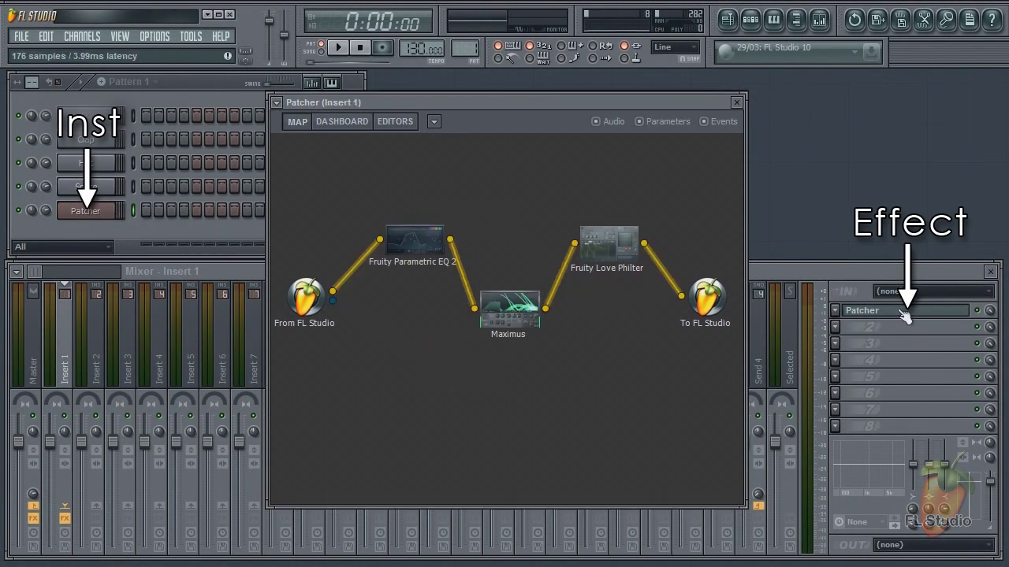
left_click(114, 218)
left_click(863, 310)
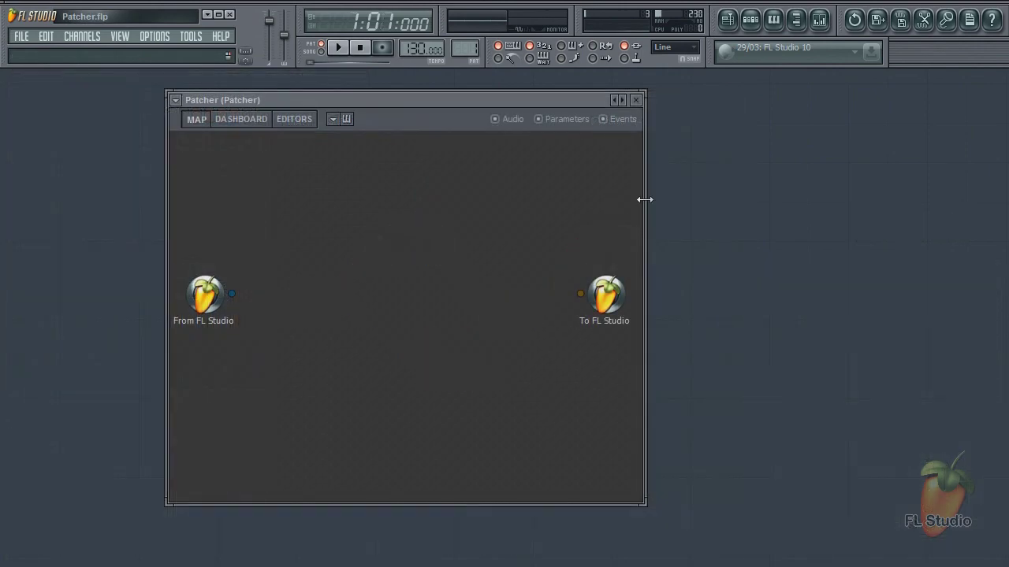
Widen the Patcher window and move To FL Studio to the map's right edge
left_click_drag(644, 200, 835, 192)
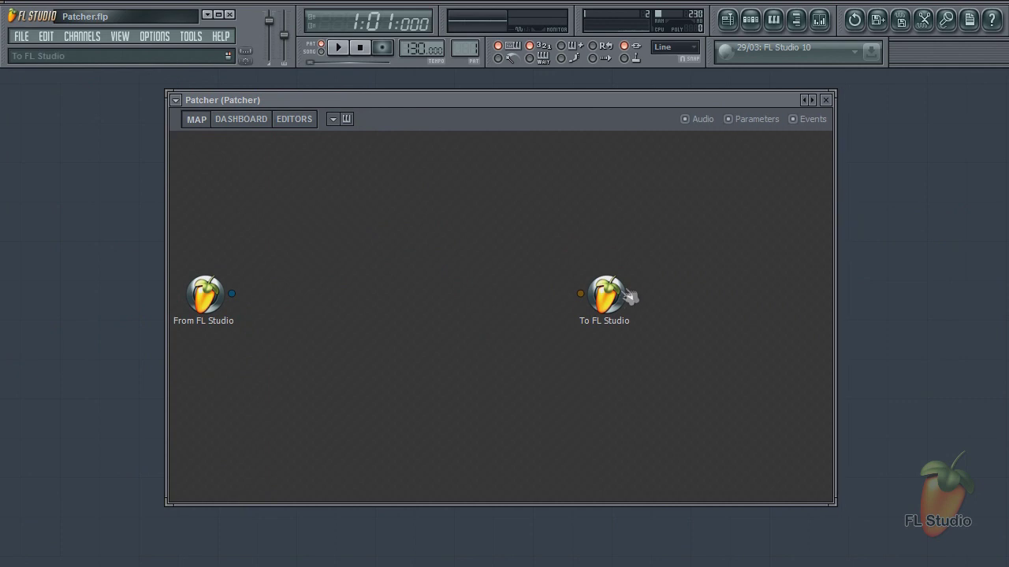
left_click_drag(607, 295, 798, 296)
left_click_drag(692, 106, 671, 101)
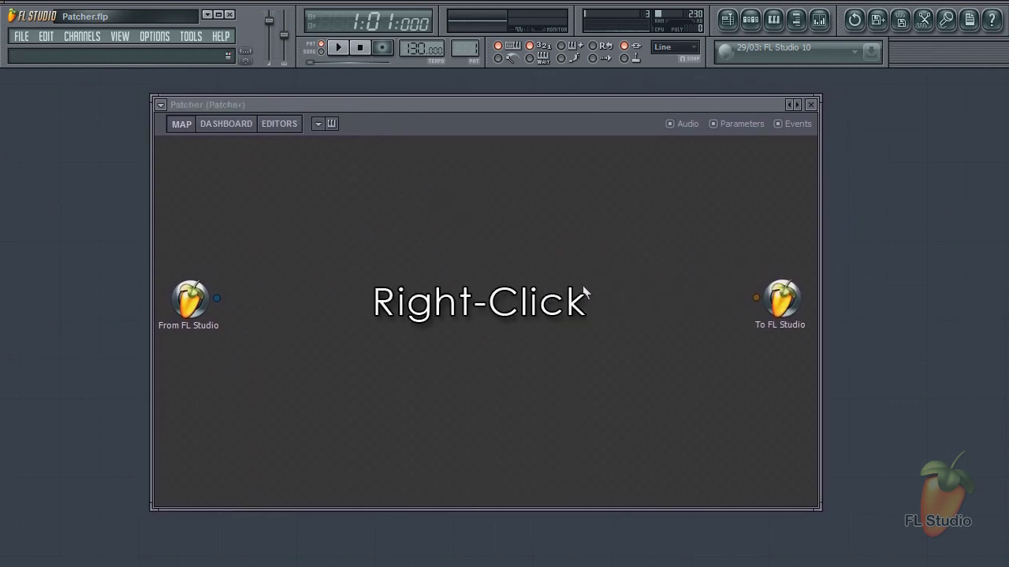
right_click(399, 214)
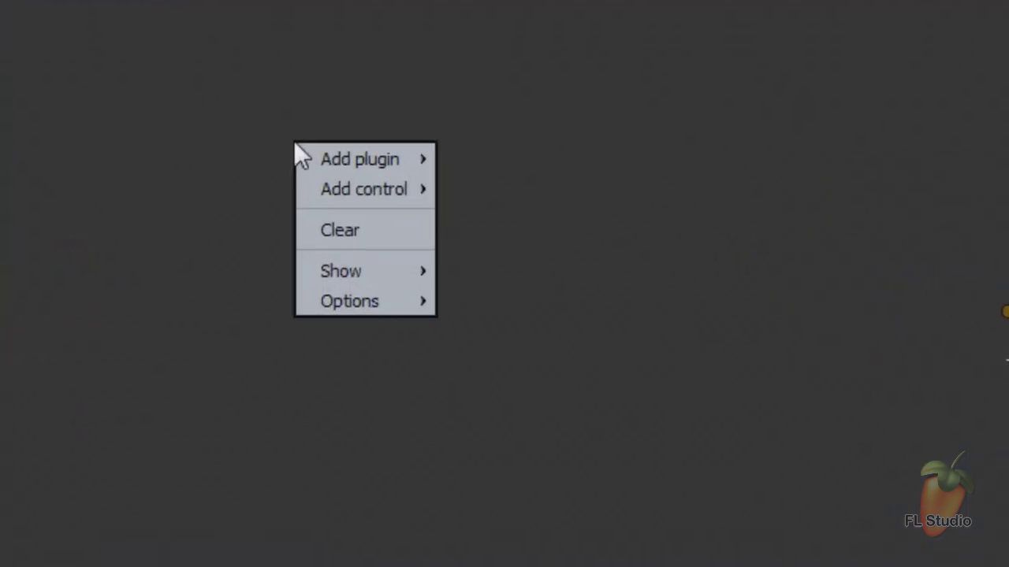
Drag Harmless from the Plugin Picker into the map, wired between From and To FL Studio
mouse_move(415, 225)
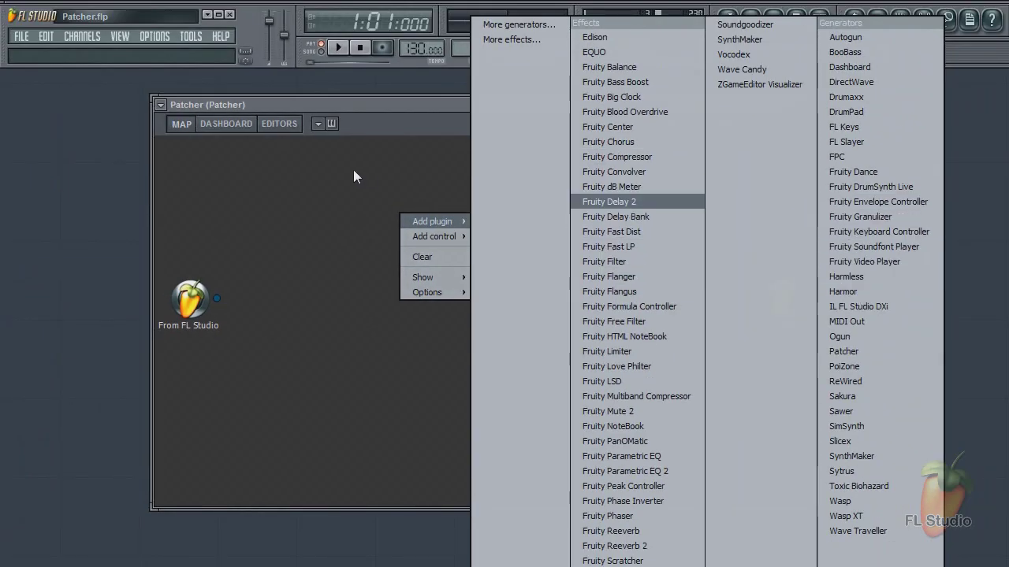
middle_click(56, 160)
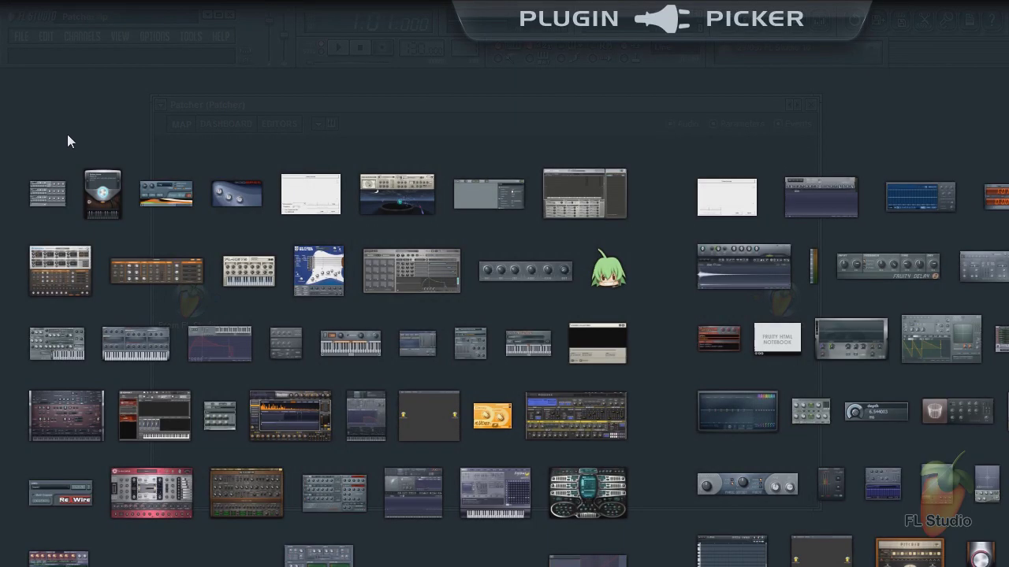
left_click_drag(66, 415, 472, 220)
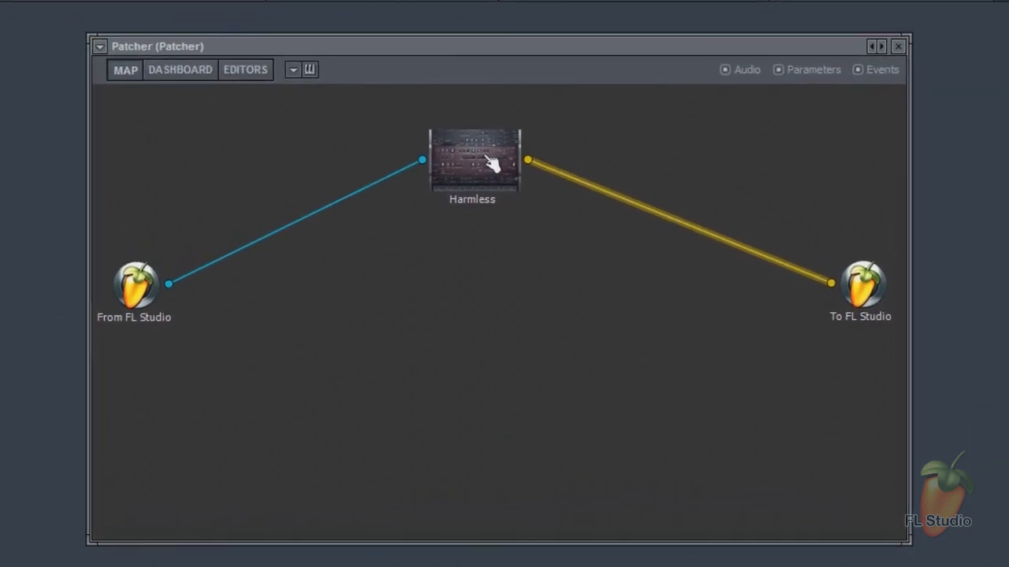
Move Harmless to the top centre and toggle the Events and Audio wires off and back on
left_click_drag(492, 163, 517, 172)
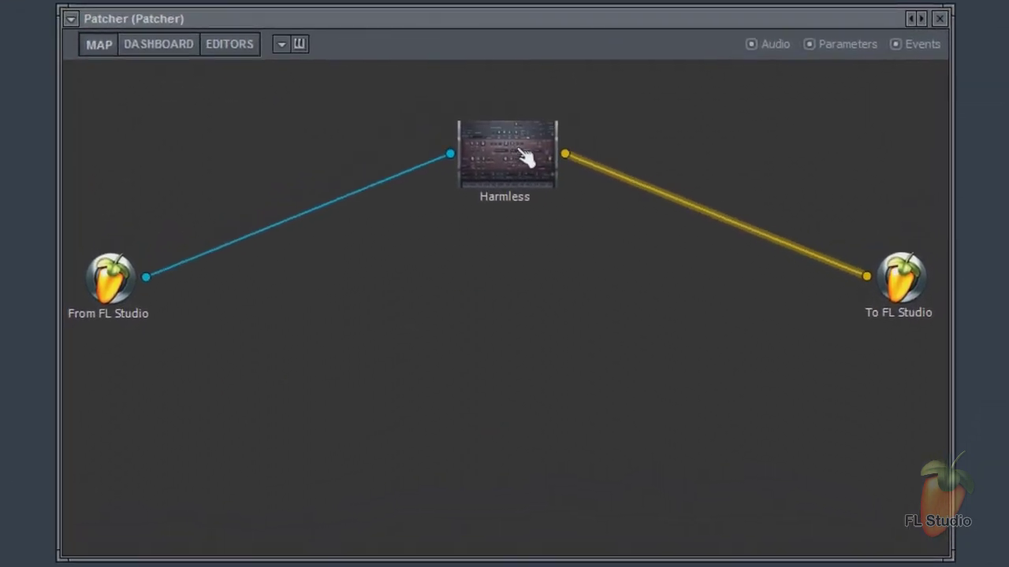
left_click(905, 47)
left_click(904, 48)
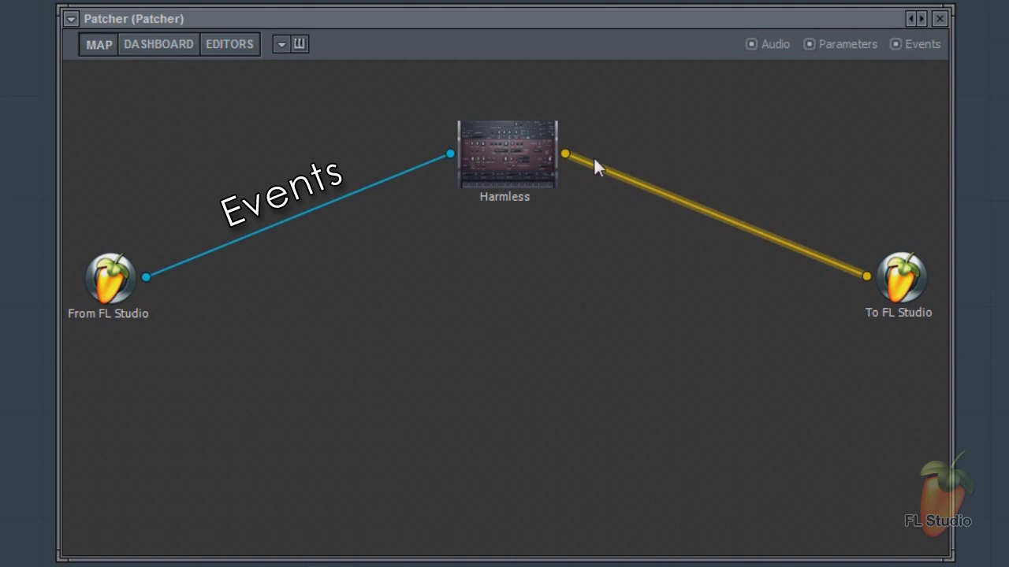
left_click(752, 45)
left_click(753, 45)
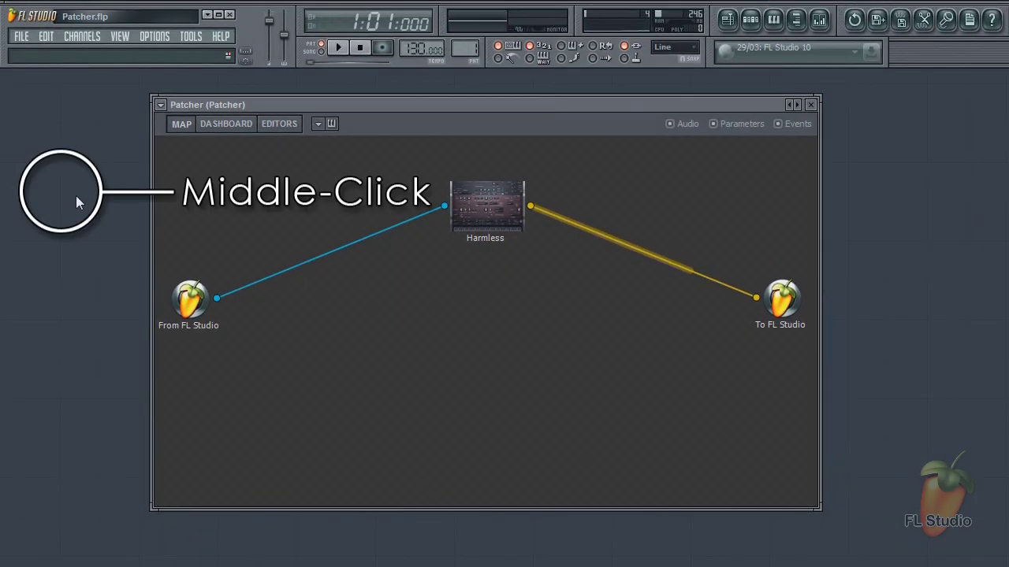
middle_click(76, 195)
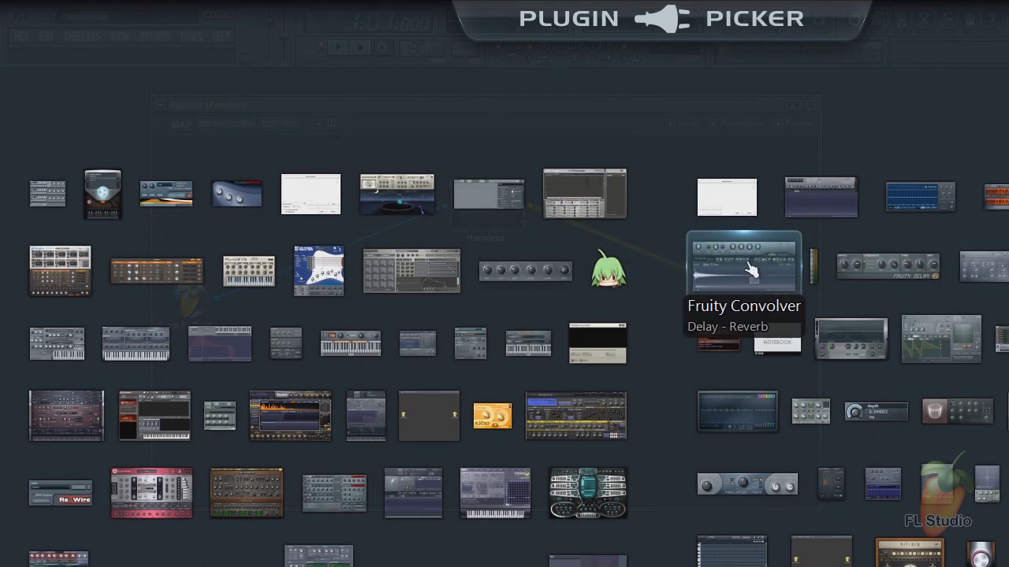
Chain Fruity Convolver after Harmless's output, shift Harmless left, and drop in a Sytrus node
left_click_drag(751, 270, 484, 205)
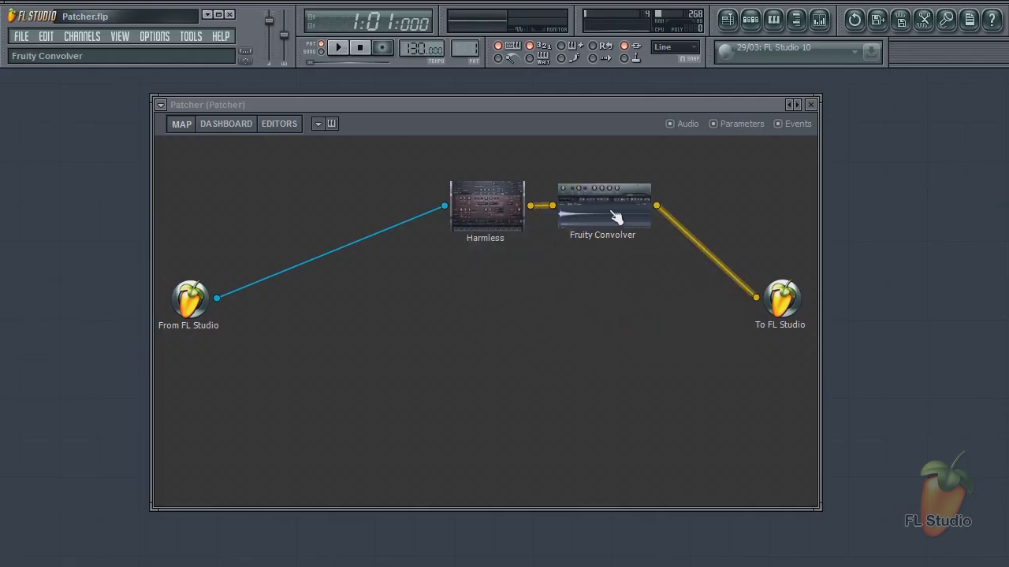
left_click_drag(612, 215, 653, 224)
left_click_drag(488, 225, 421, 226)
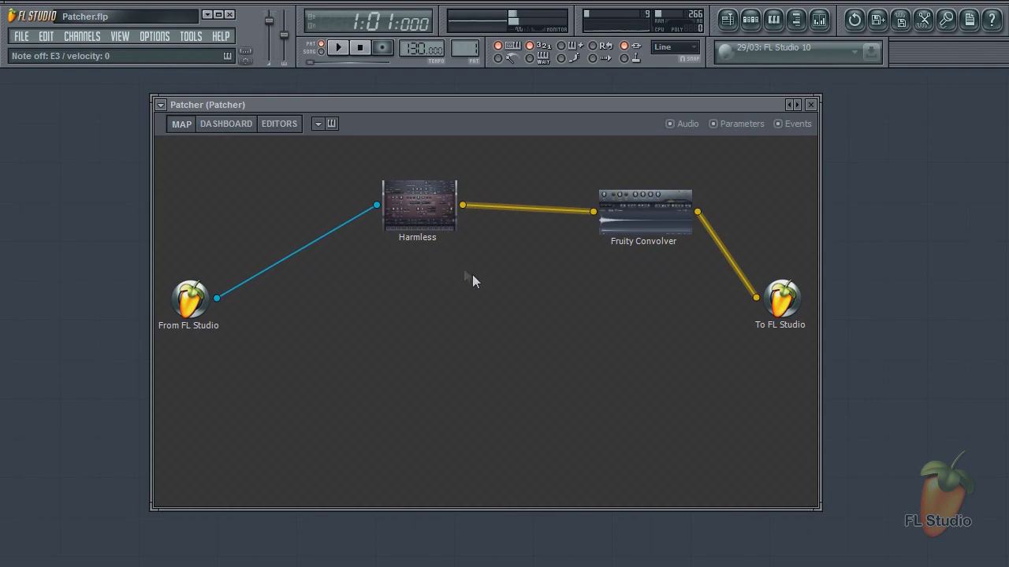
middle_click(74, 241)
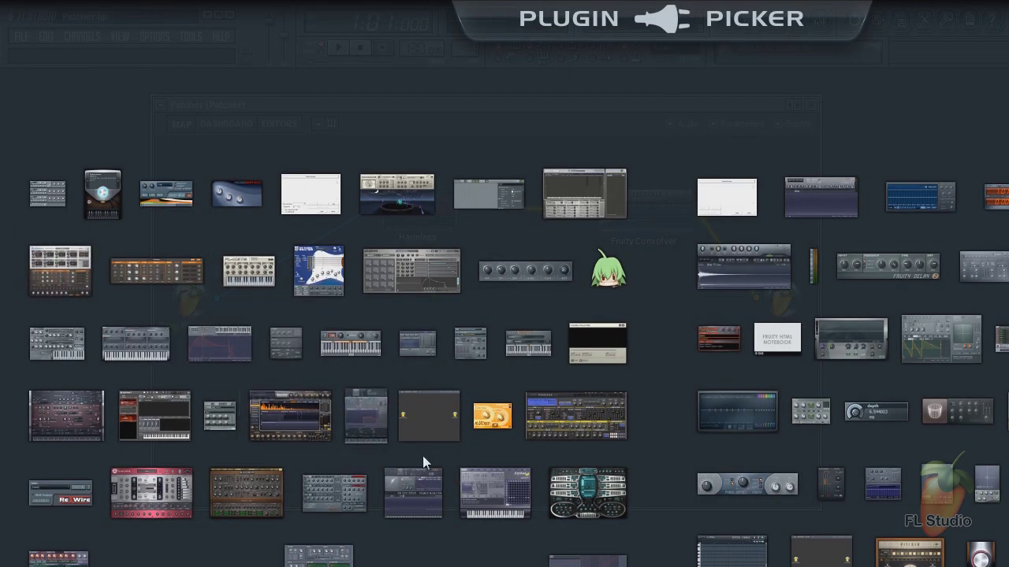
left_click_drag(495, 493, 396, 325)
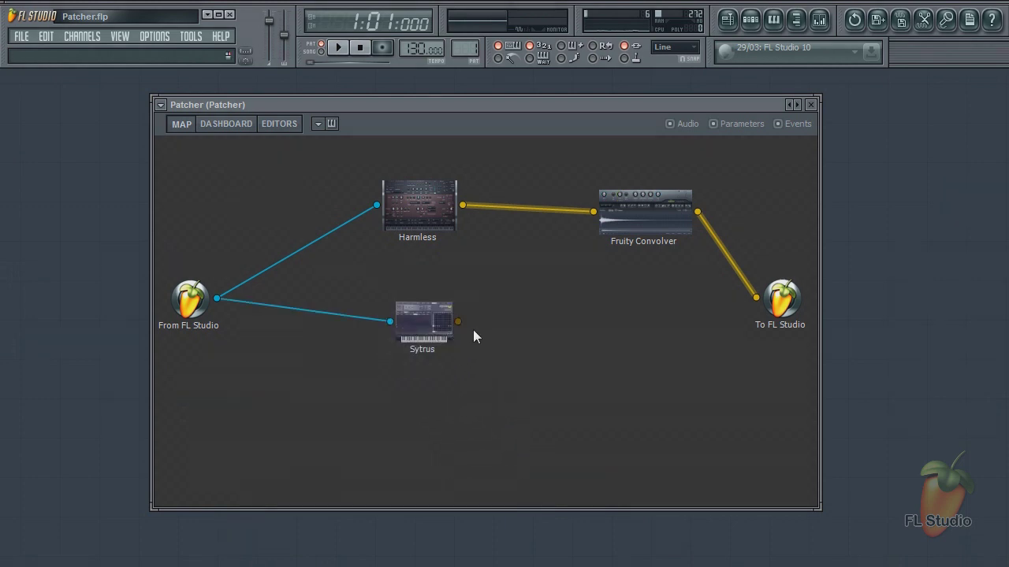
Wire Sytrus's audio output to To FL Studio and assign it to mixer Insert 1
left_click_drag(459, 321, 465, 318)
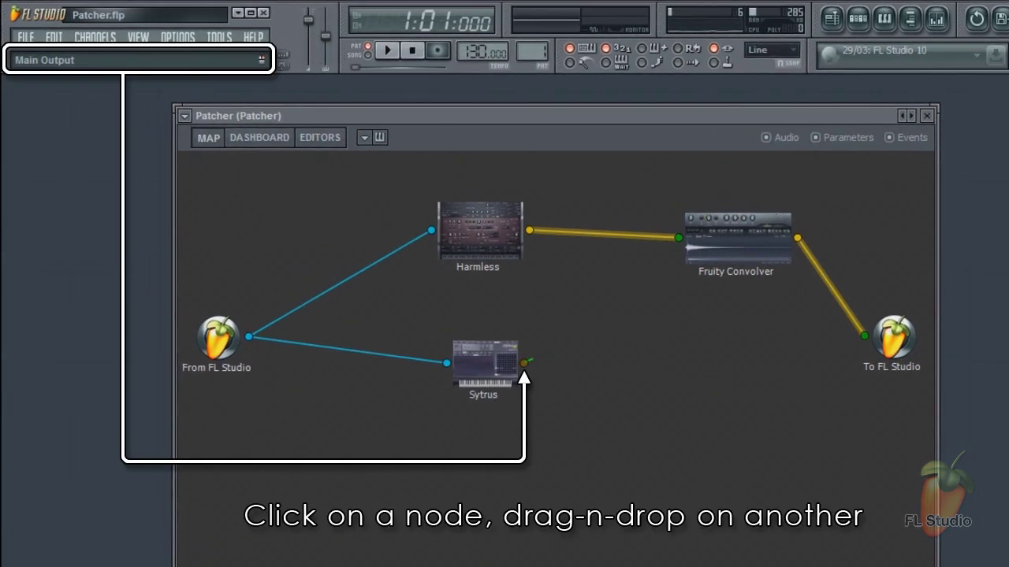
left_click_drag(658, 266, 865, 341)
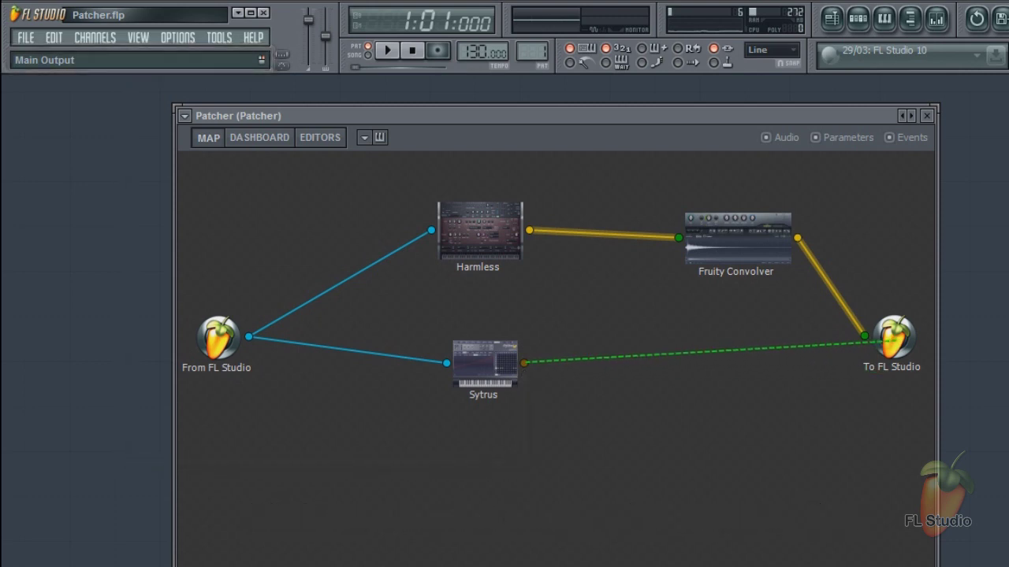
right_click(899, 343)
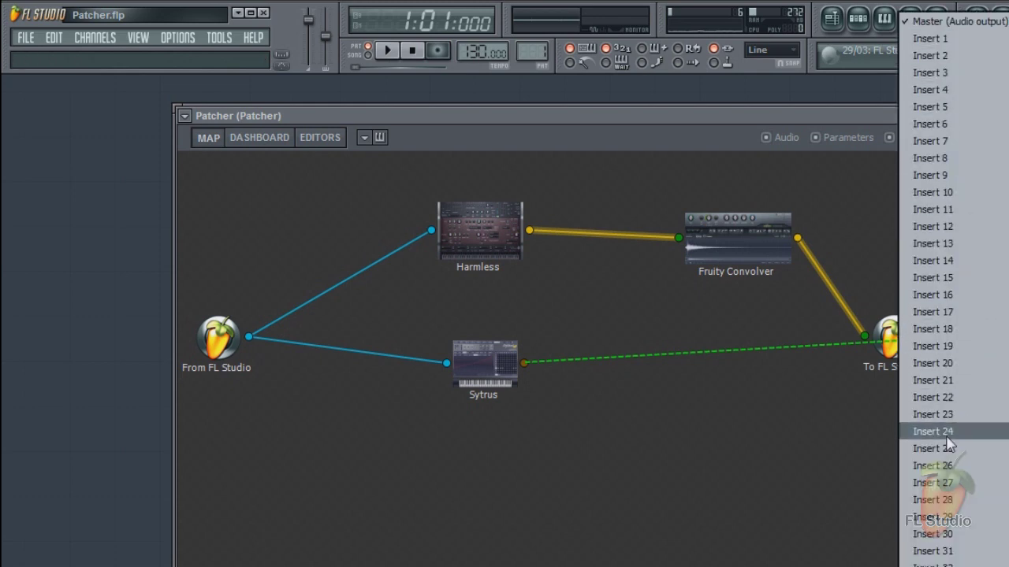
left_click(928, 41)
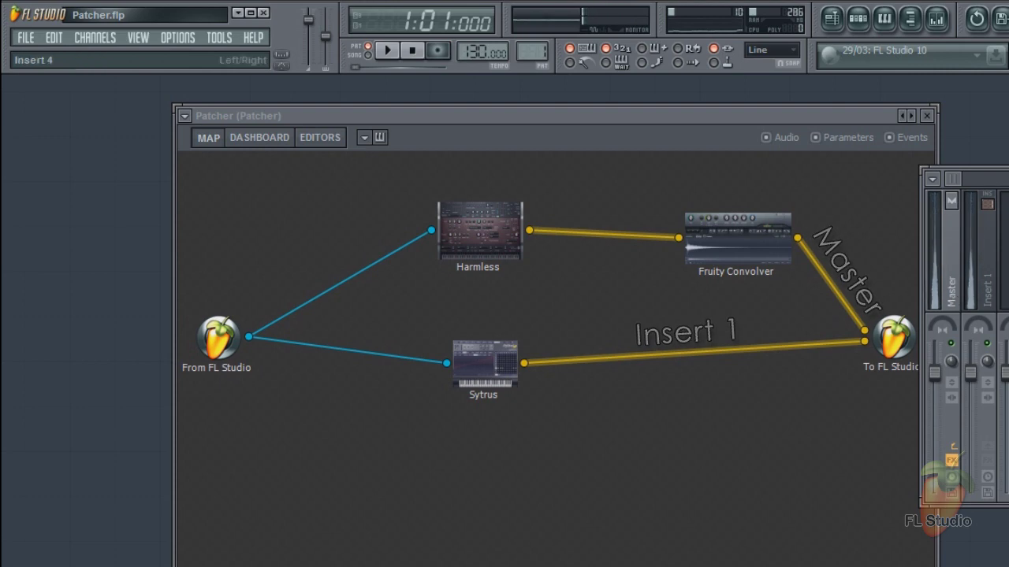
key("F9")
Drag Kontakt 4 from the Plugin Picker into the map and lower its Fruity Wrapper node
middle_click(86, 361)
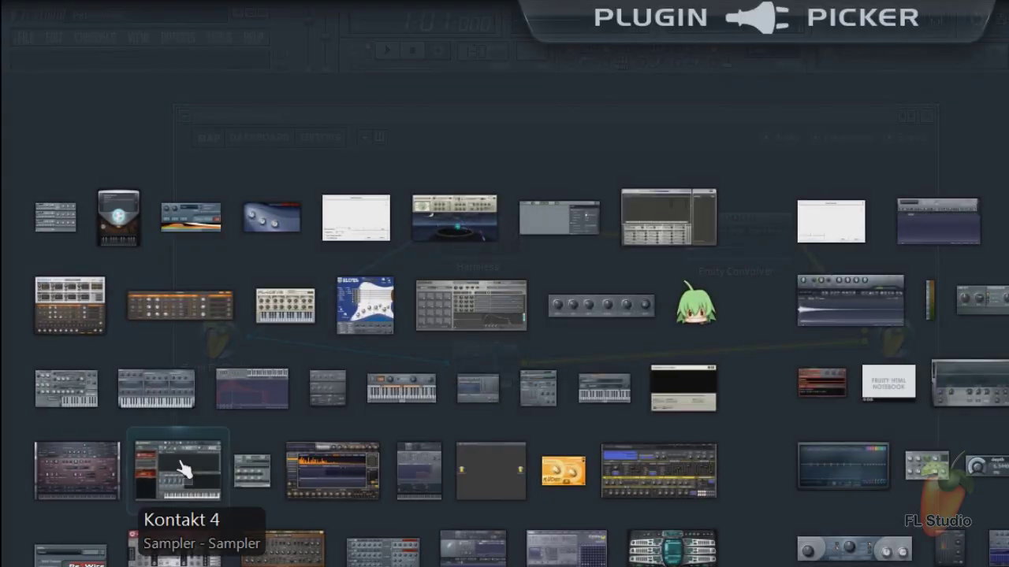
left_click_drag(174, 471, 477, 461)
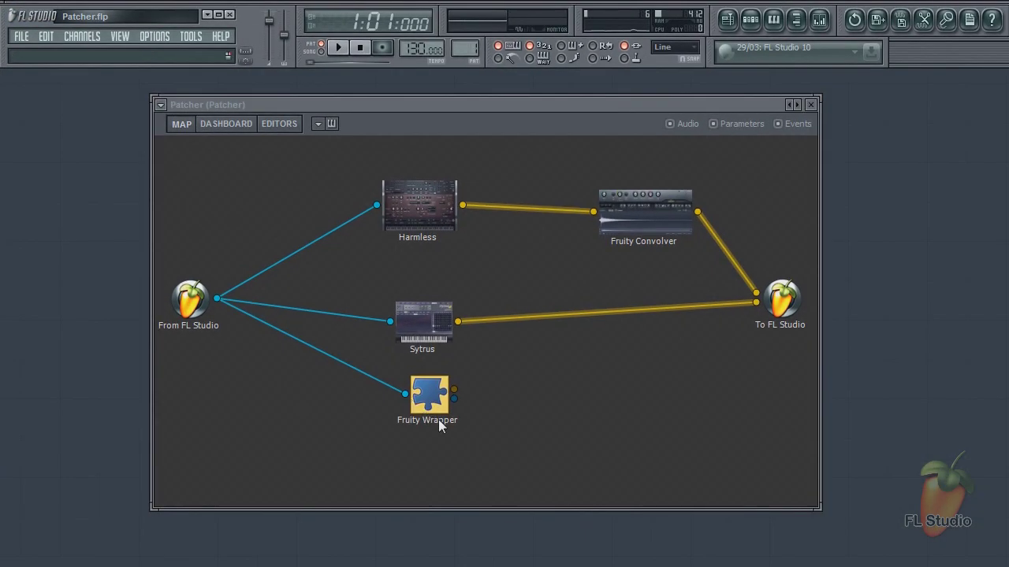
mouse_move(438, 418)
left_mouse_down()
mouse_move(429, 430)
mouse_move(438, 433)
left_mouse_up()
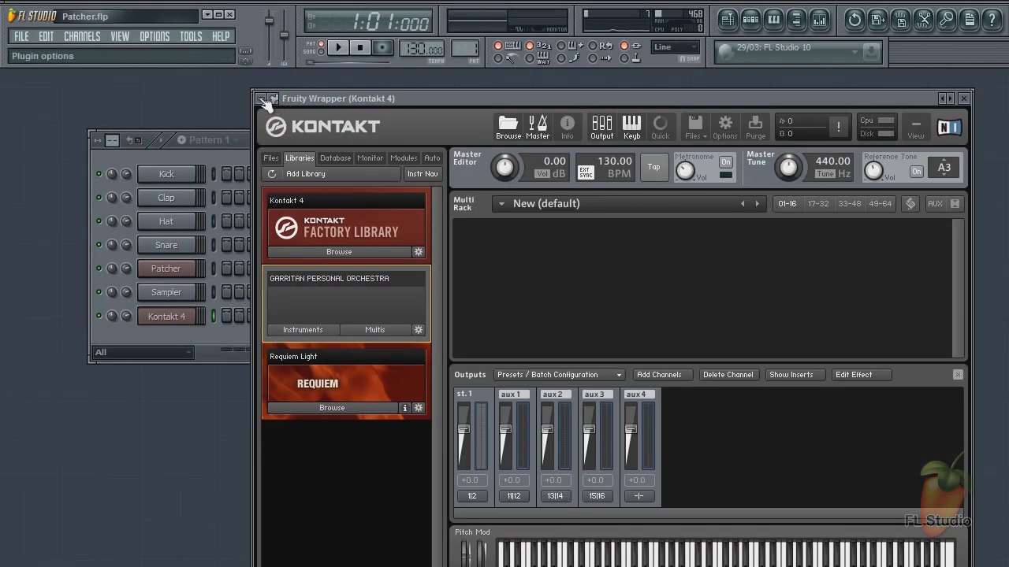
Create a Kontakt 4 editor thumbnail from the wrapper options and close the Kontakt window
left_click(261, 98)
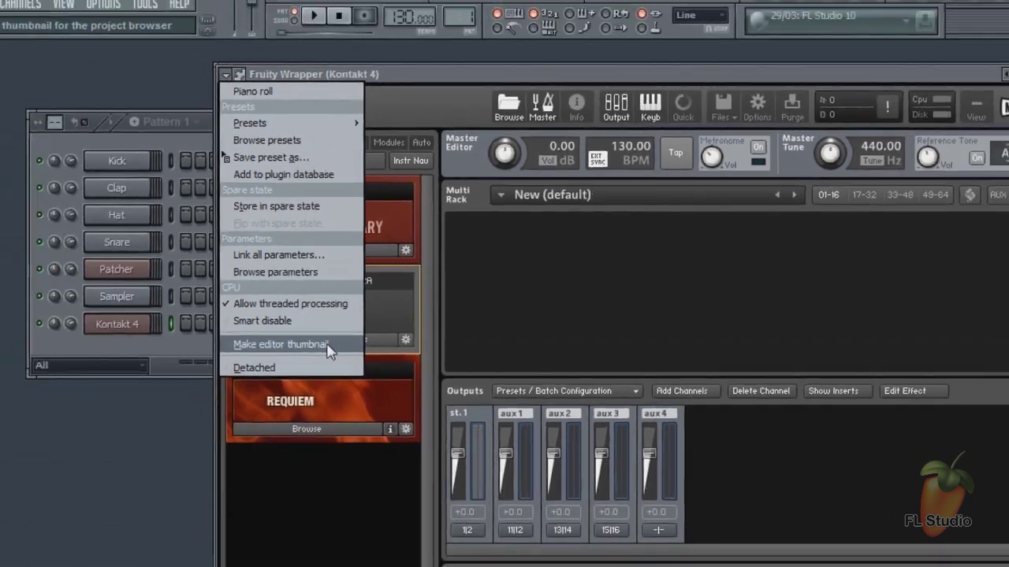
left_click(276, 366)
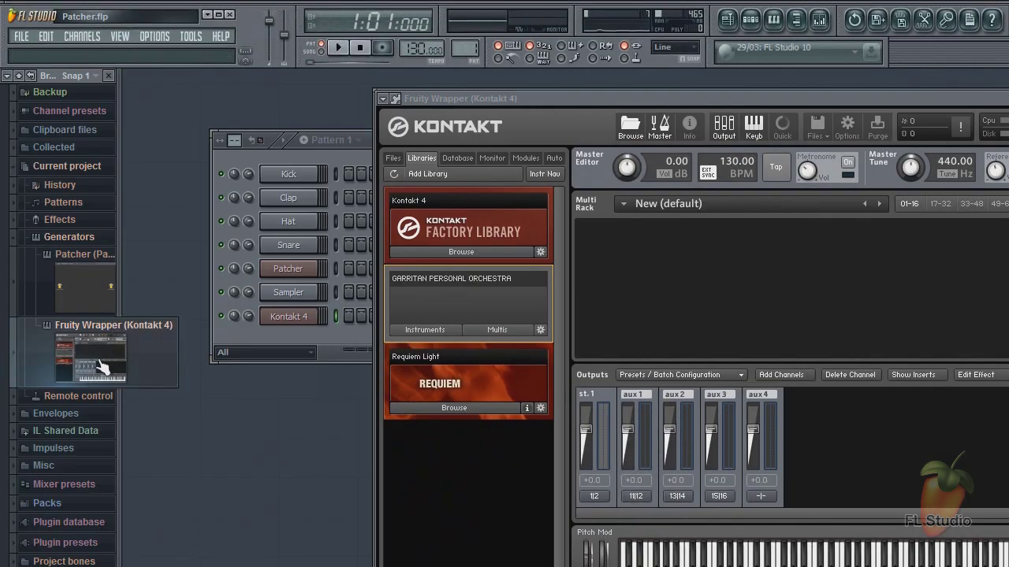
left_click(255, 420)
key("Escape")
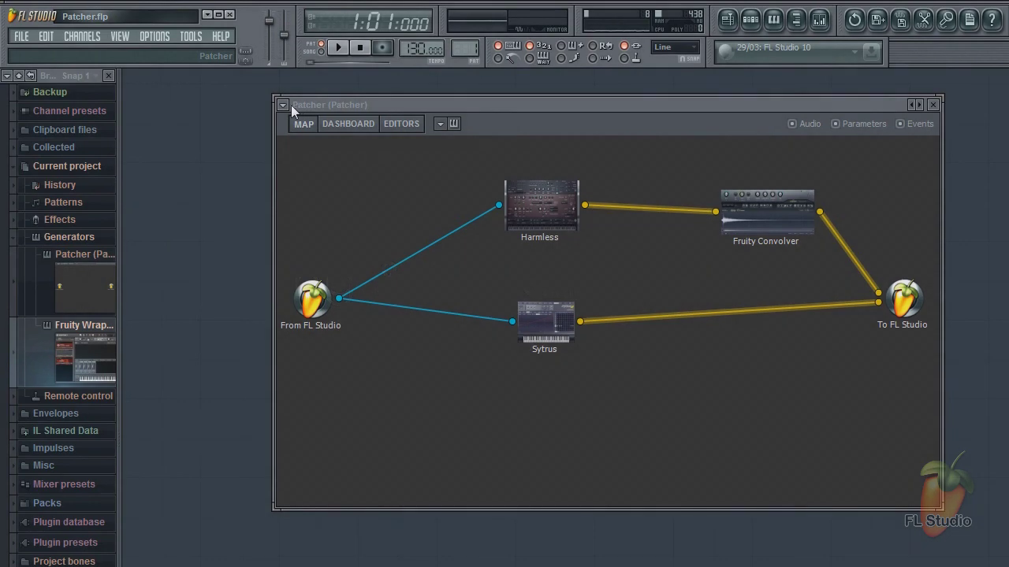
Save the Patcher as the preset Patcher 1.fst, confirming the overwrite
left_click(282, 105)
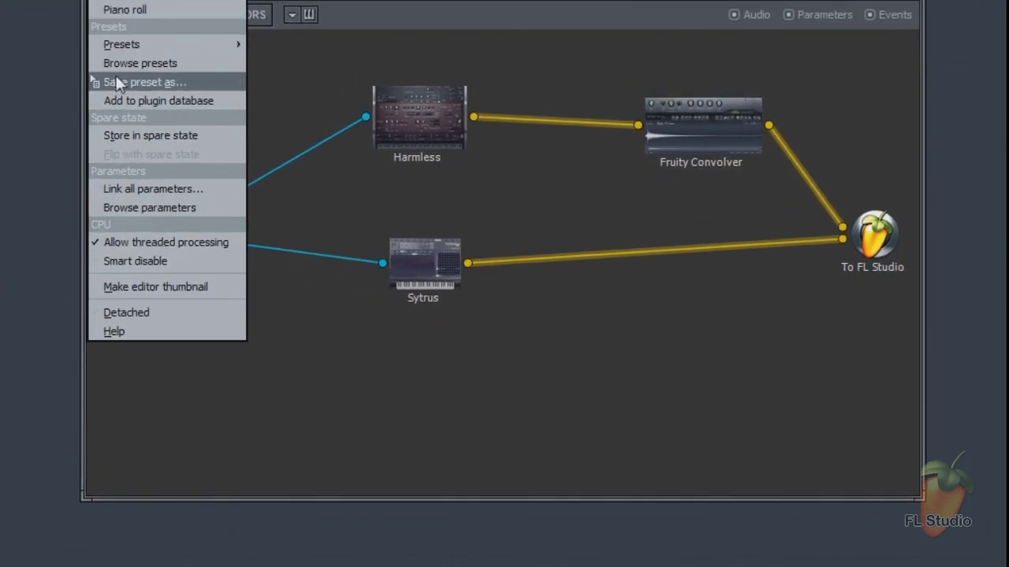
left_click(118, 83)
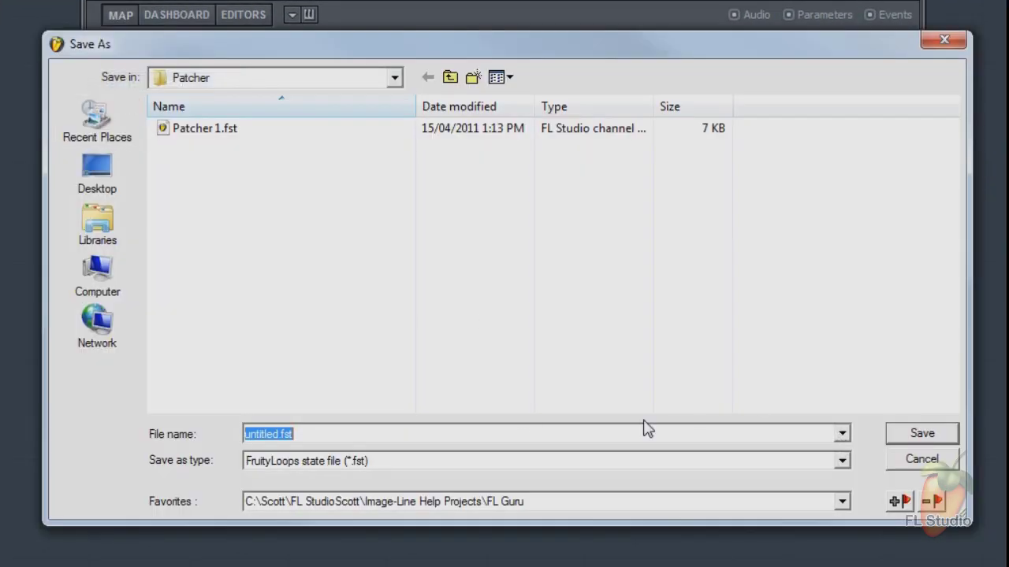
double_click(219, 134)
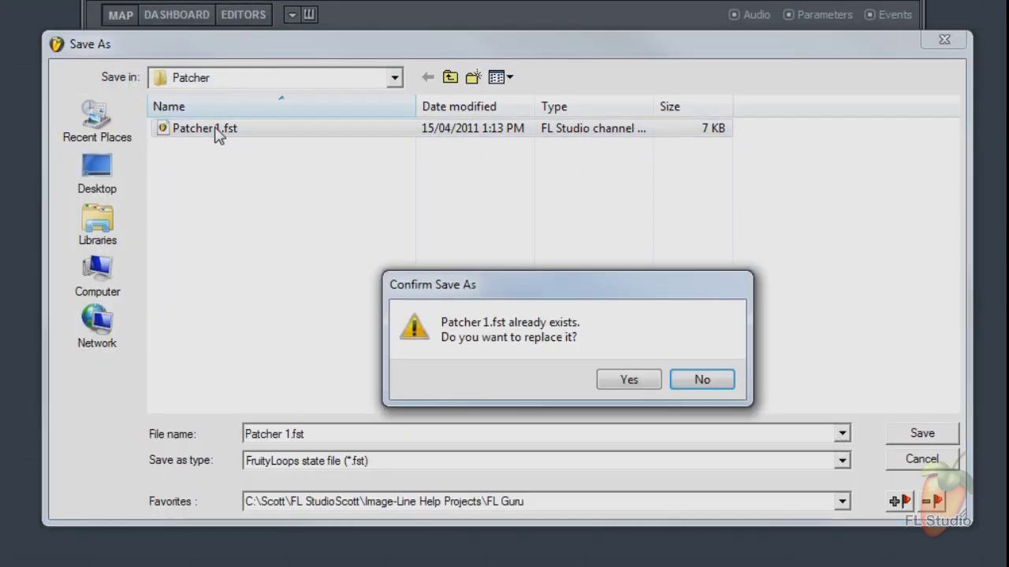
left_click(629, 380)
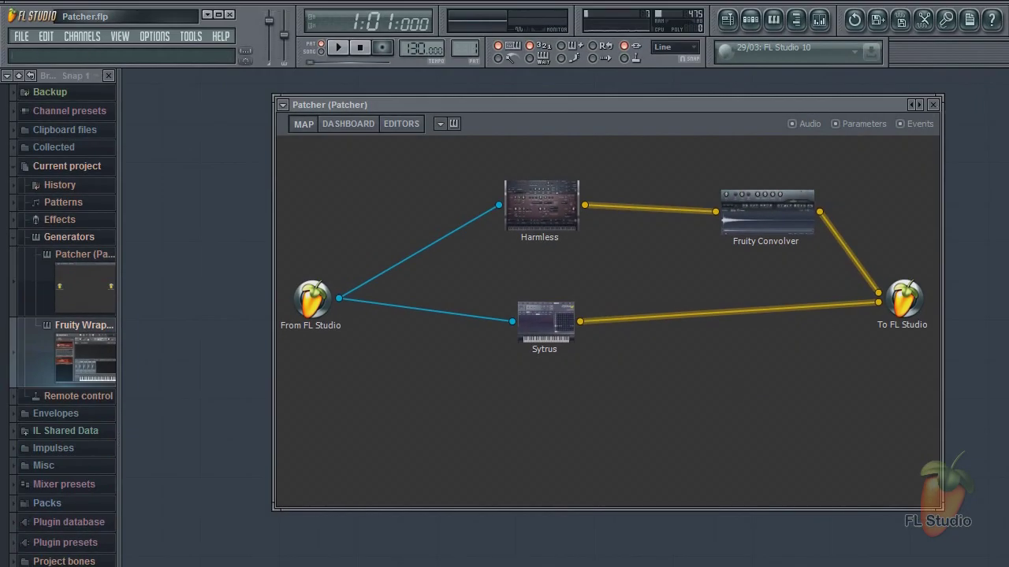
Delete the Patcher and Kontakt 4 channels from the channel rack
key("F6")
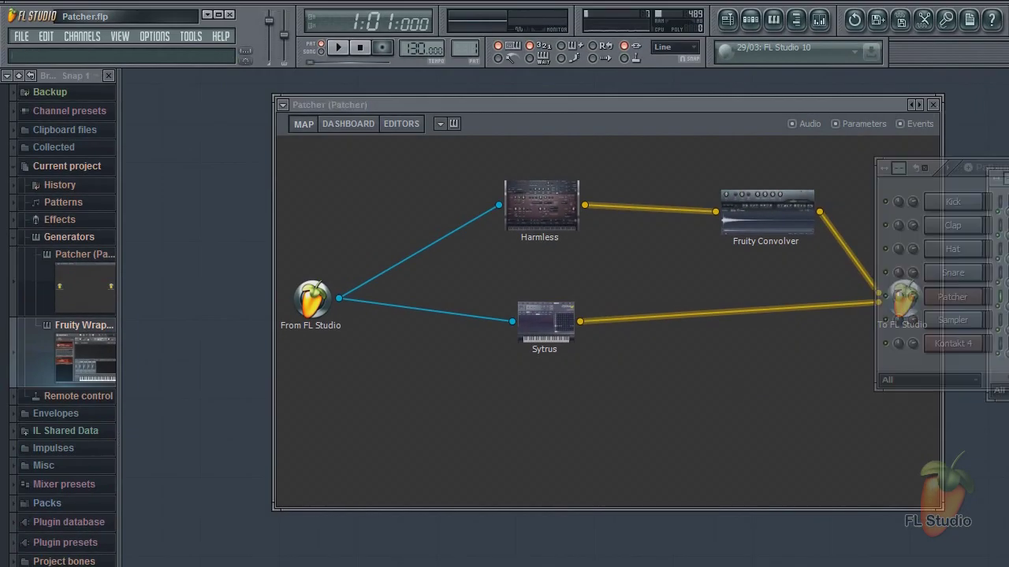
right_click(839, 294)
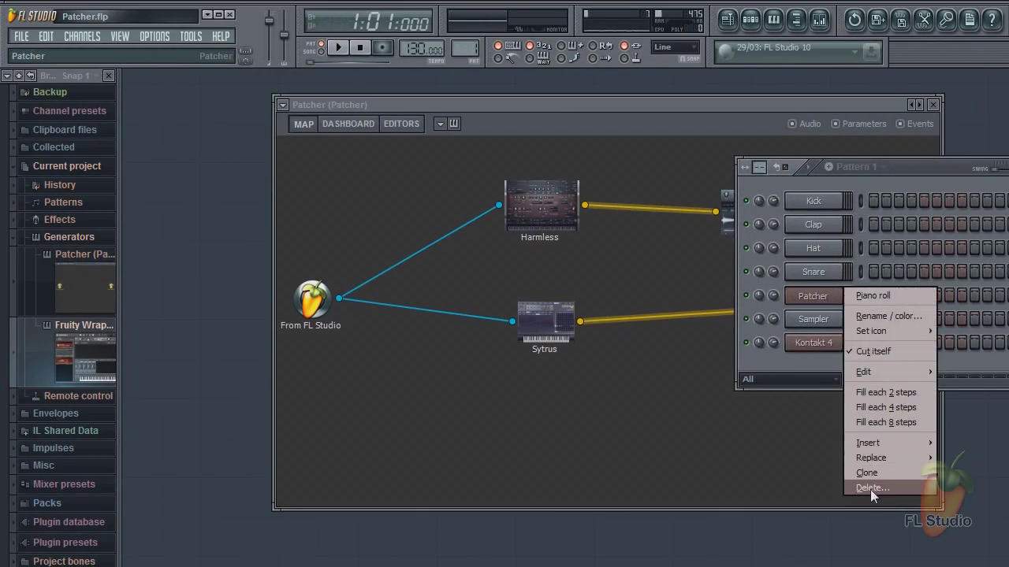
left_click(871, 488)
left_click(736, 459)
right_click(813, 325)
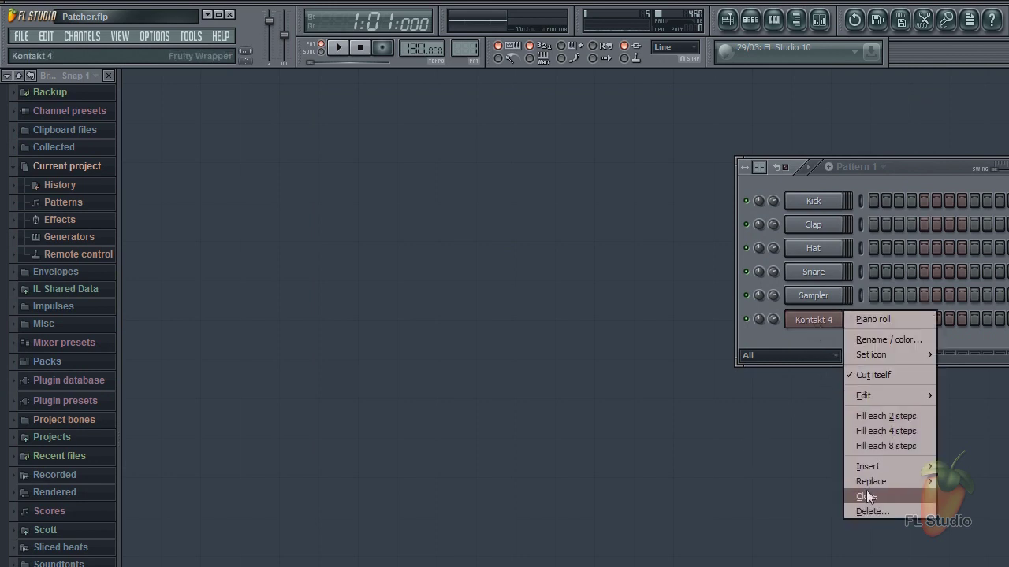
left_click(869, 513)
left_click(736, 461)
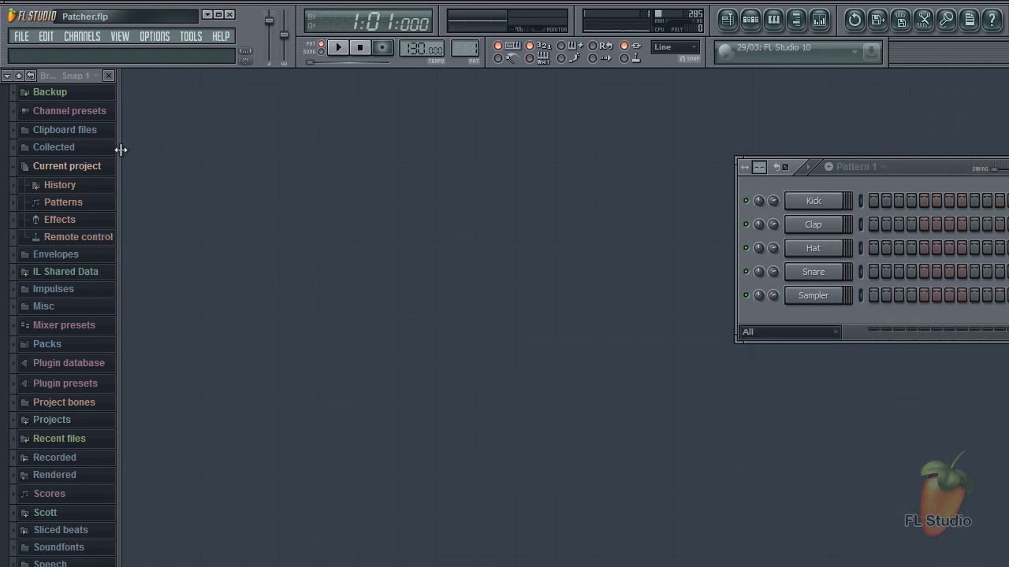
Load Patcher 1 from Plugin presets > Generators > Patcher as a new channel
left_click(19, 76)
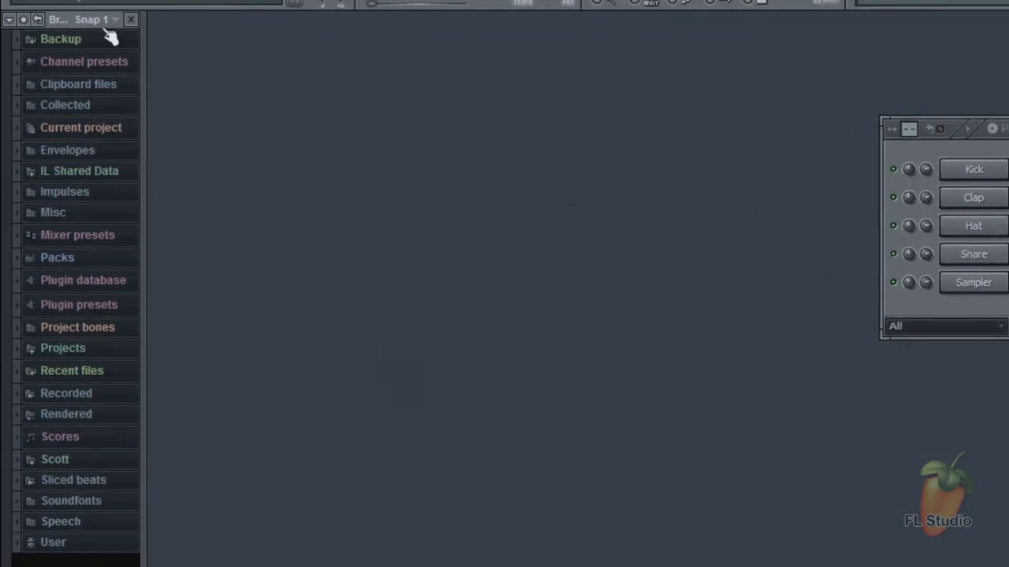
left_click(79, 314)
left_click(86, 348)
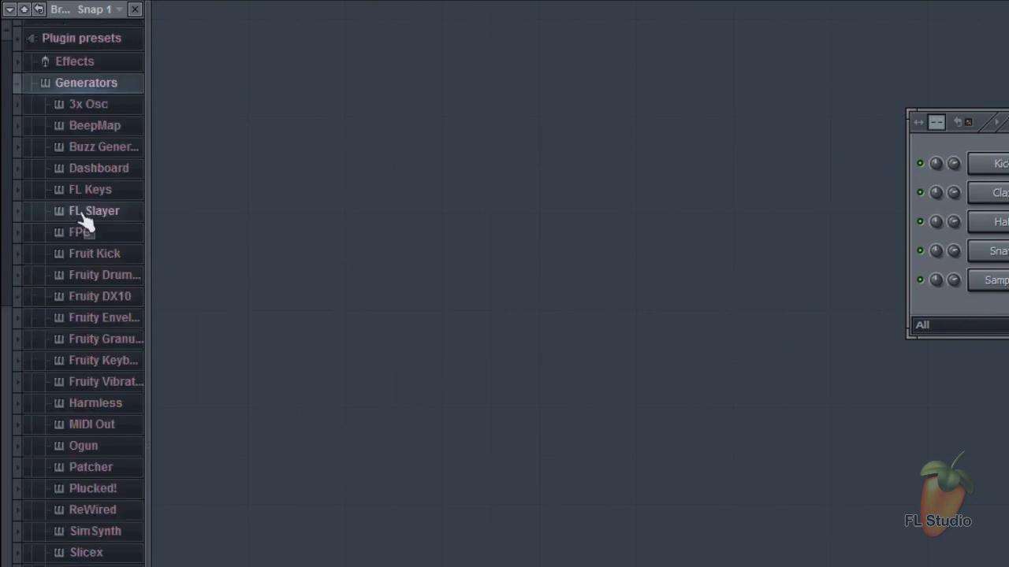
left_click(101, 469)
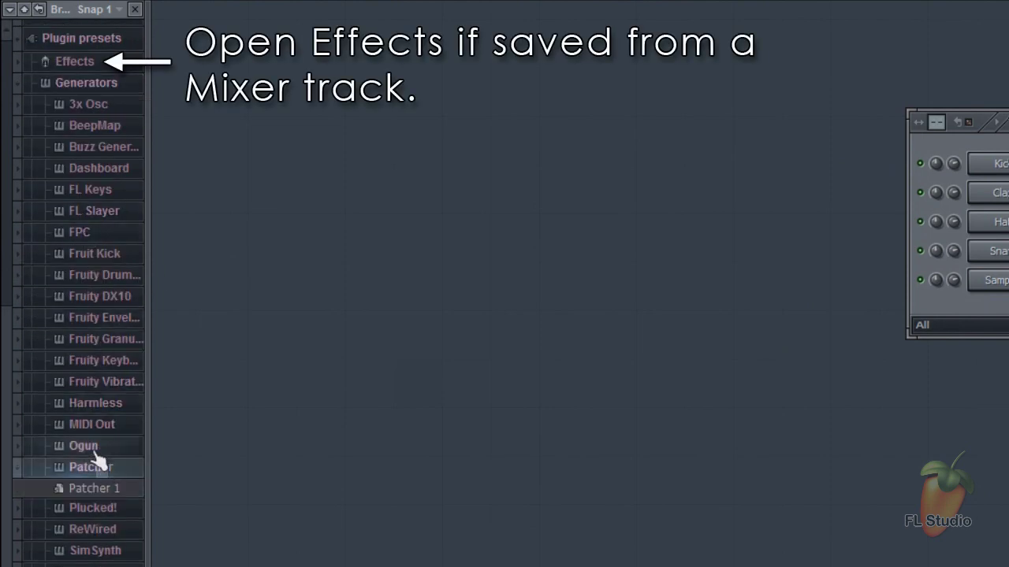
left_click_drag(95, 490, 994, 310)
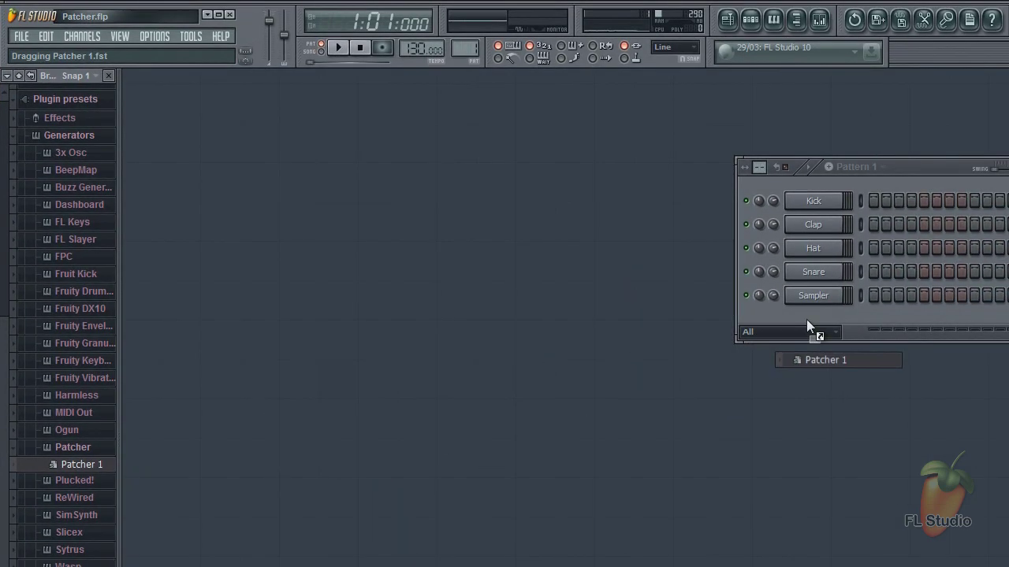
left_click_drag(806, 319, 806, 321)
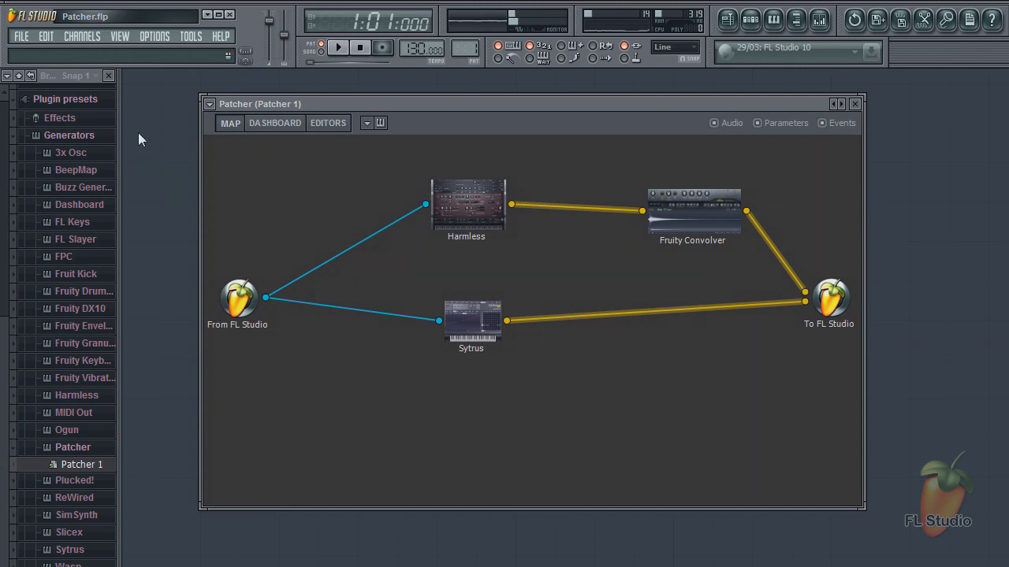
key("alt+F8")
Drag Kontakt 4 into the reloaded Patcher map and place its Fruity Wrapper node lower down
left_click_drag(533, 108, 631, 115)
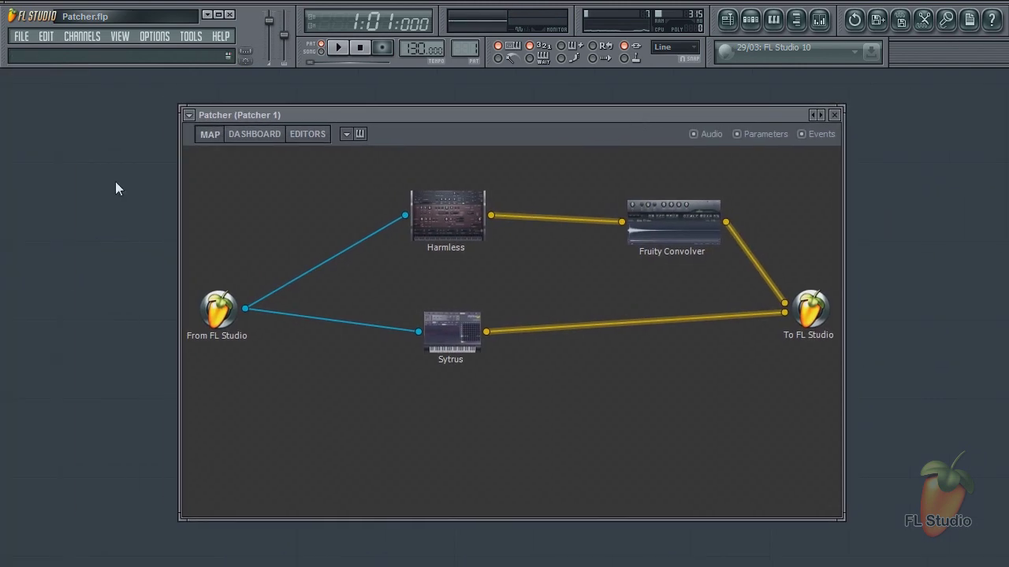
middle_click(89, 188)
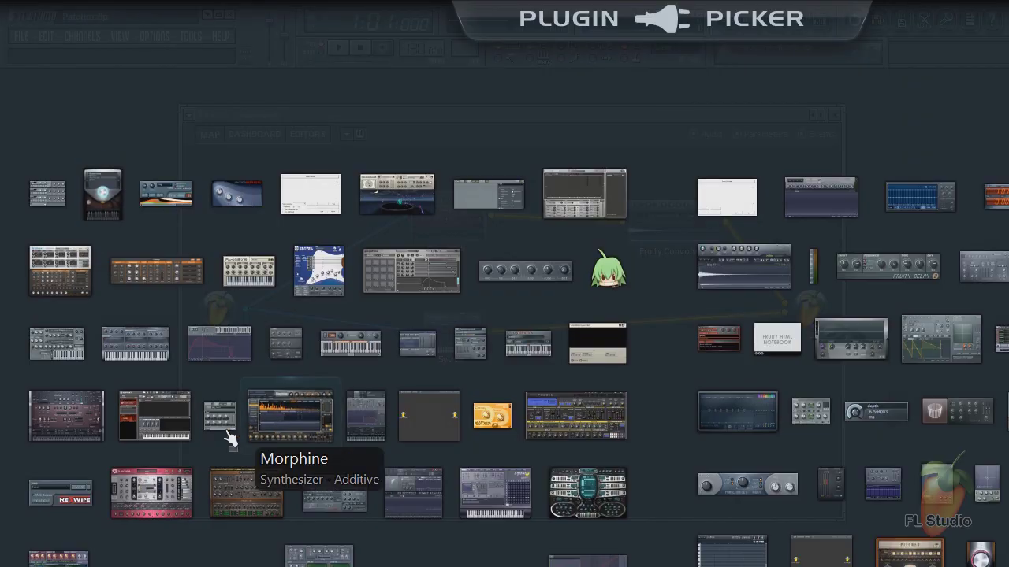
left_click_drag(146, 418, 429, 417)
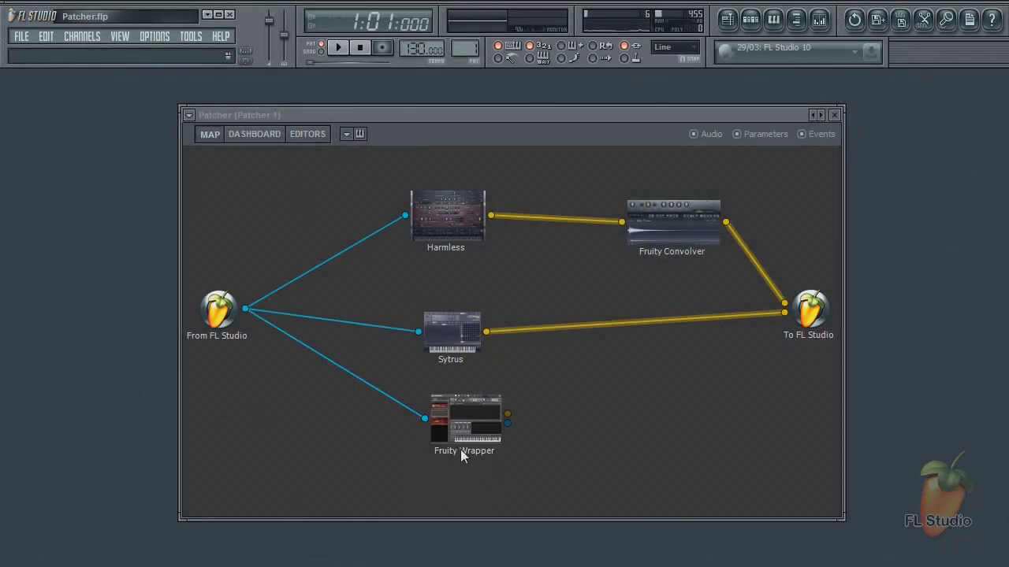
left_click_drag(501, 457, 483, 471)
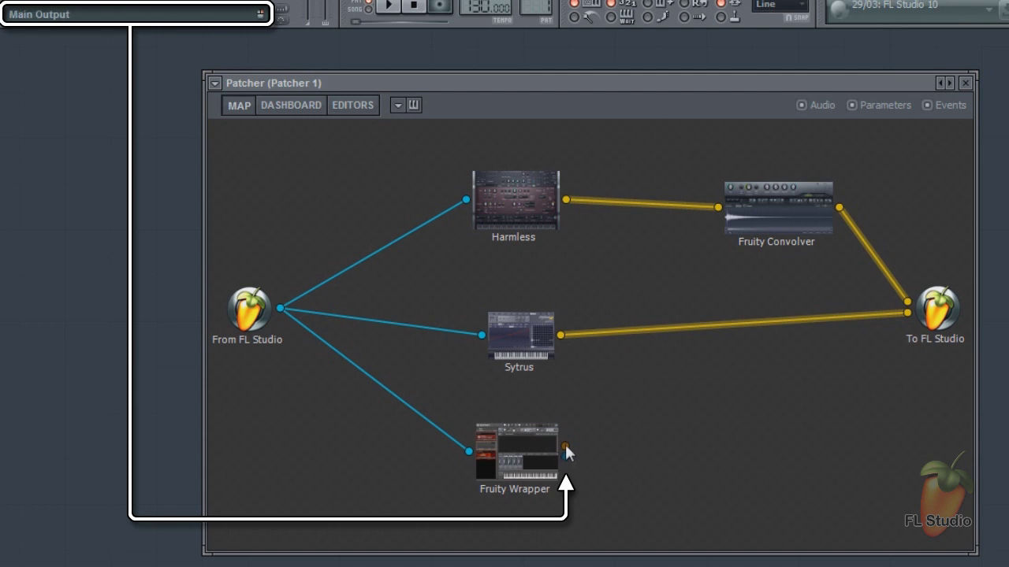
Nudge the Fruity Wrapper node up and activate all of Kontakt's audio outputs
left_click_drag(520, 453, 527, 438)
right_click(516, 429)
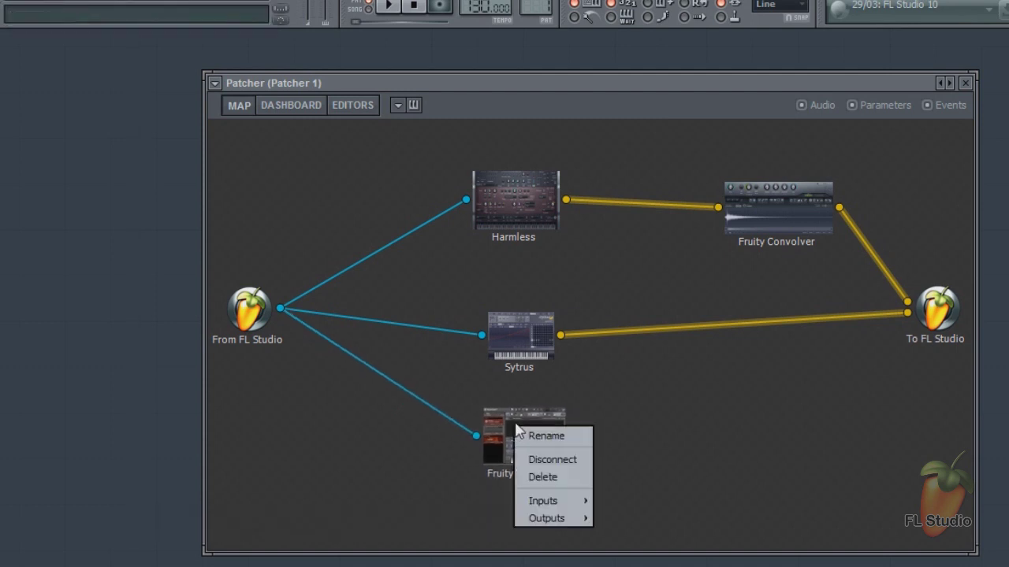
mouse_move(549, 520)
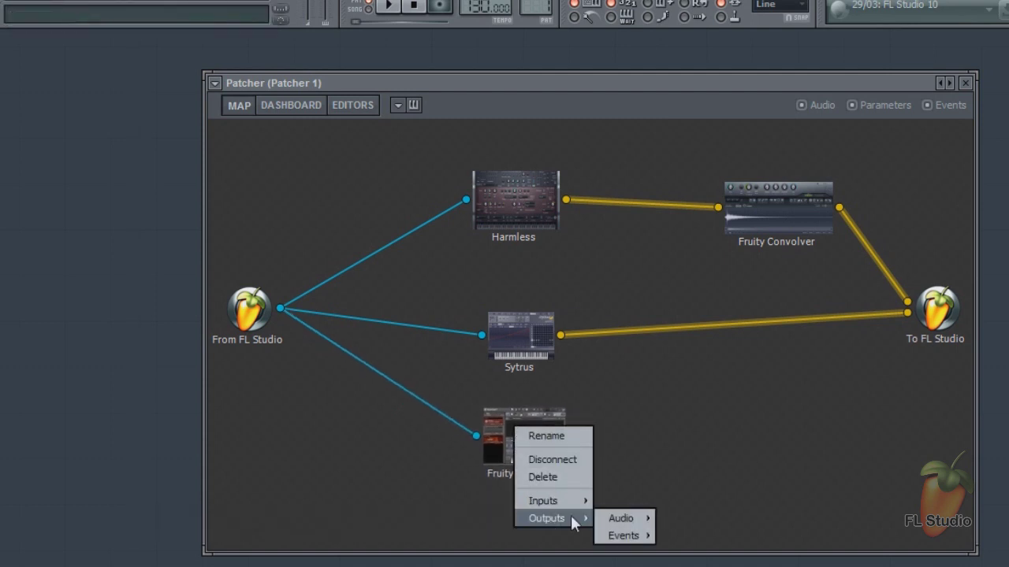
mouse_move(620, 520)
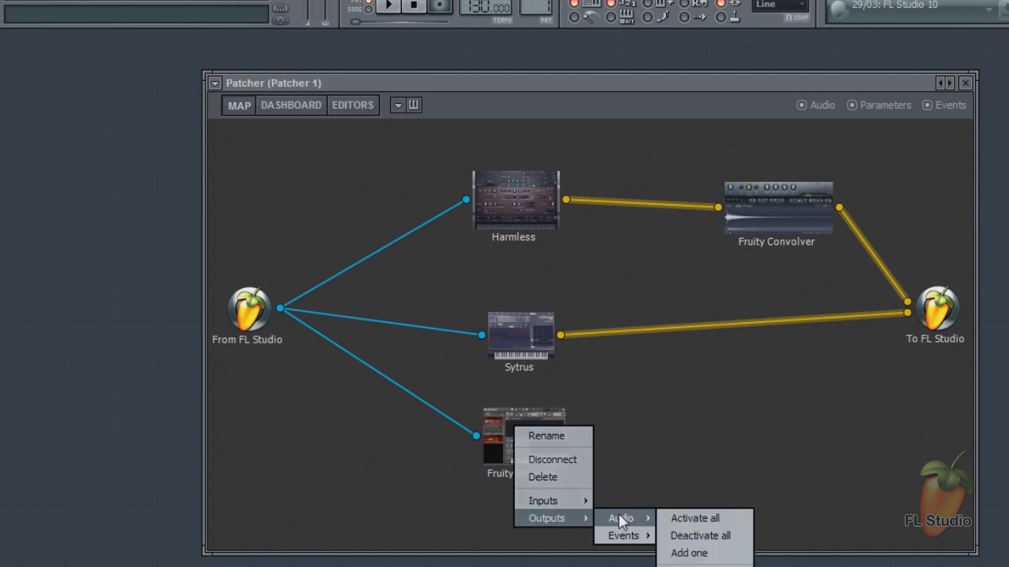
left_click(695, 518)
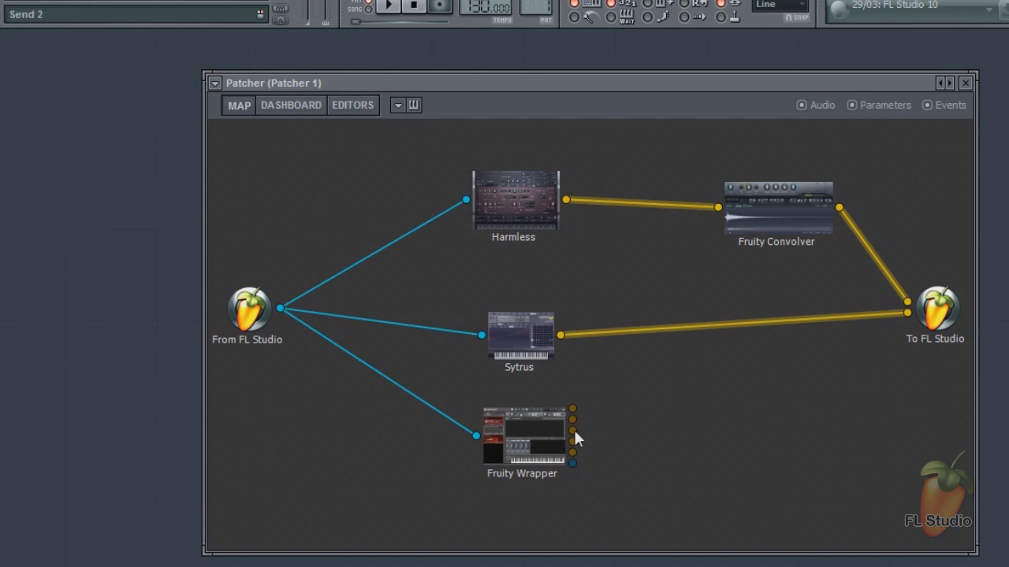
Wire five Kontakt outputs to To FL Studio on Inserts 5, 6, 7, 8 and the next insert
left_click_drag(573, 409, 942, 310)
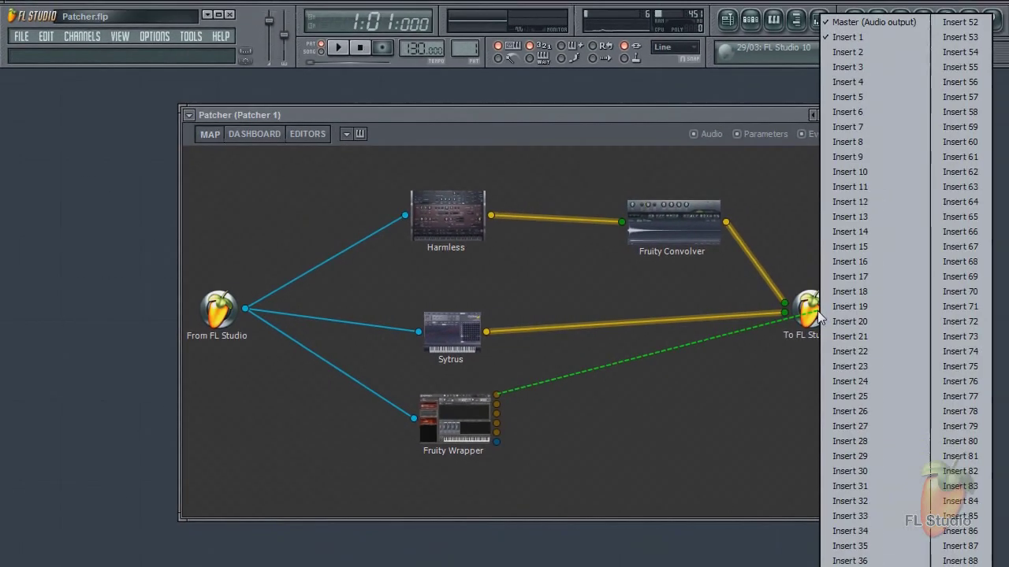
left_click(847, 97)
left_click_drag(497, 401, 785, 311)
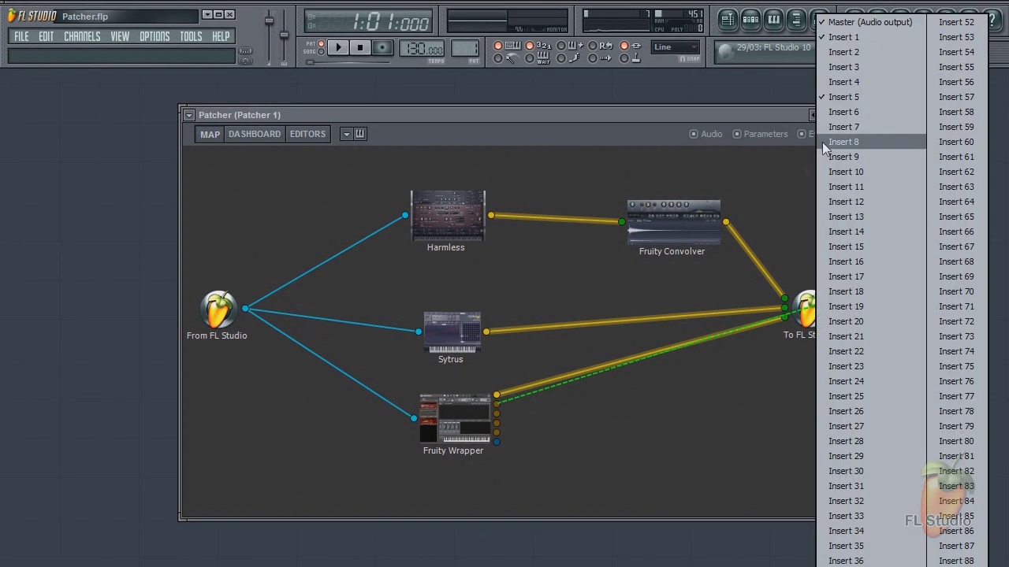
left_click(844, 112)
left_click_drag(496, 413, 785, 317)
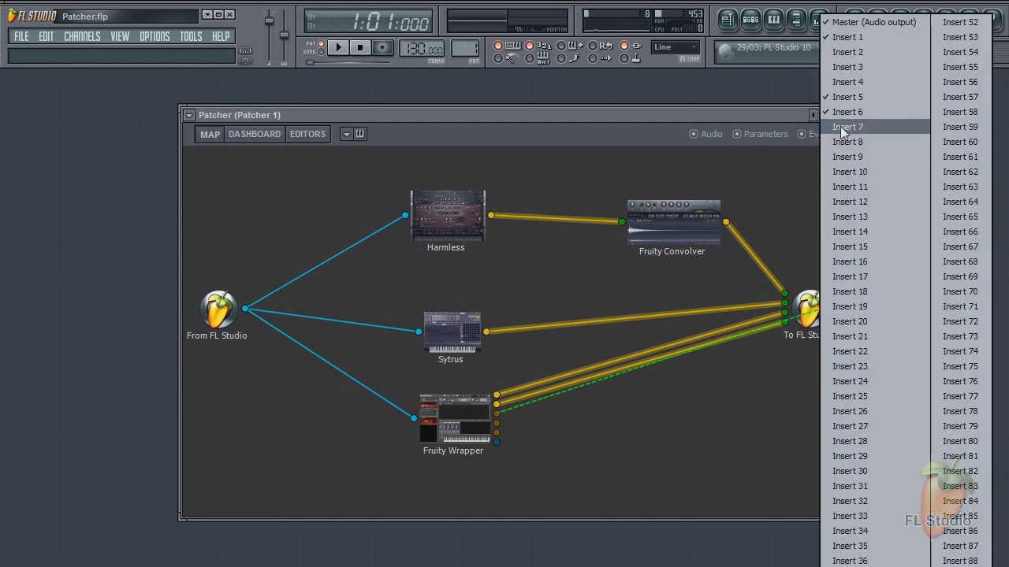
left_click(843, 128)
left_click_drag(496, 422, 785, 327)
left_click(847, 142)
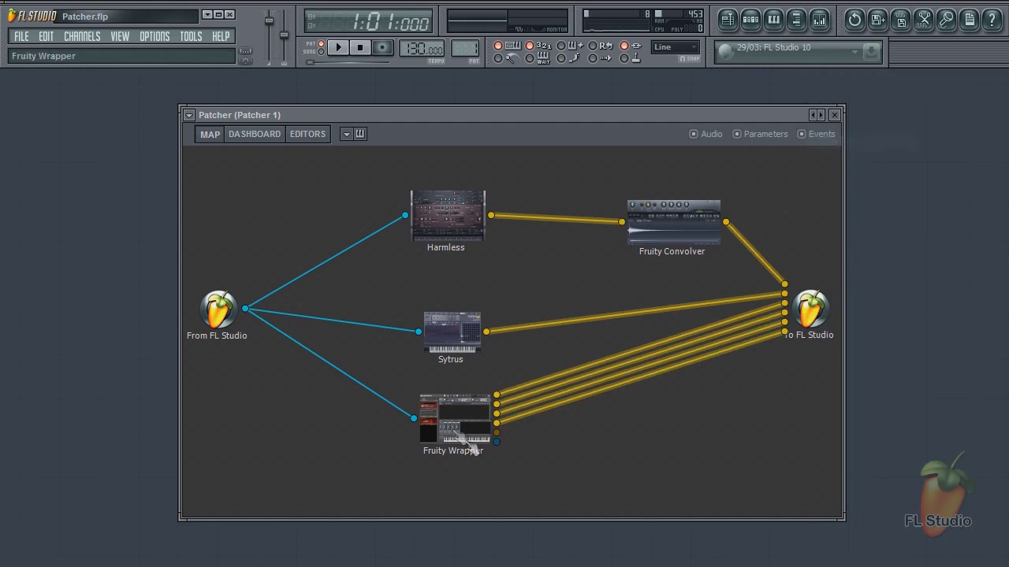
left_click_drag(496, 433, 785, 337)
left_click(843, 157)
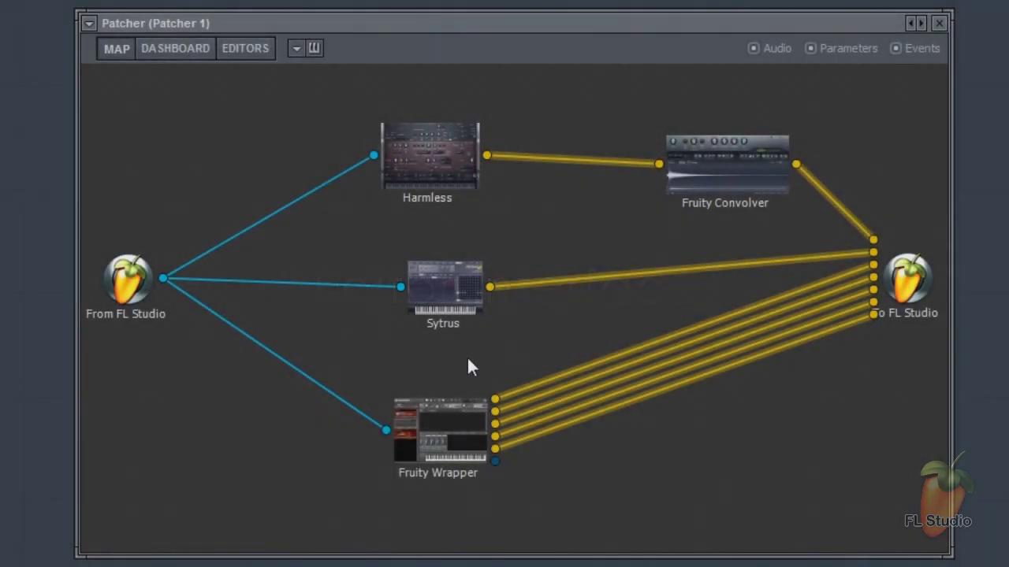
Switch to the plugin editors list and collapse the Harmless, Fruity Convolver, Sytrus and Kontakt editors
double_click(428, 156)
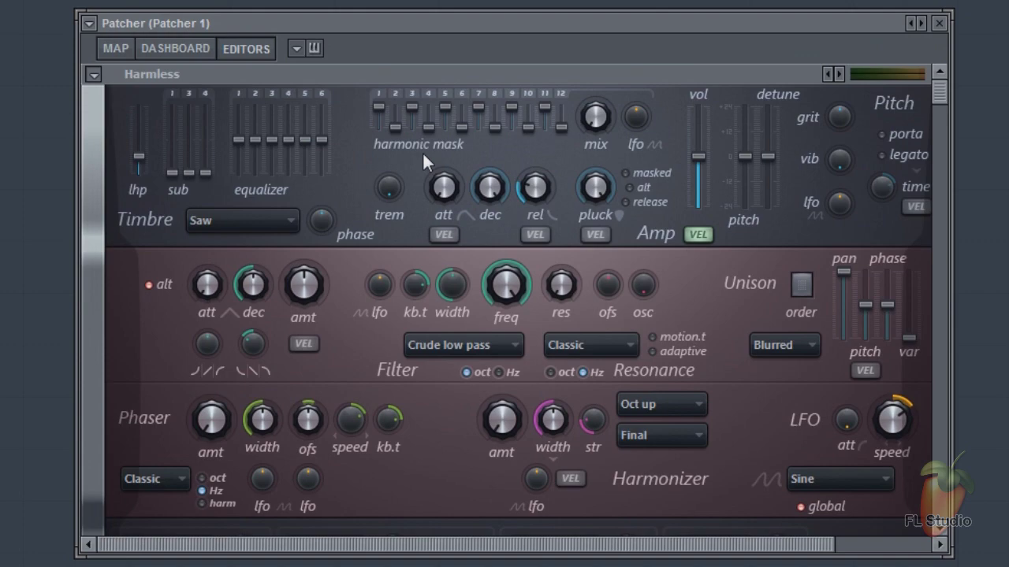
mouse_move(946, 99)
left_mouse_down()
mouse_move(932, 336)
mouse_move(939, 489)
left_mouse_up()
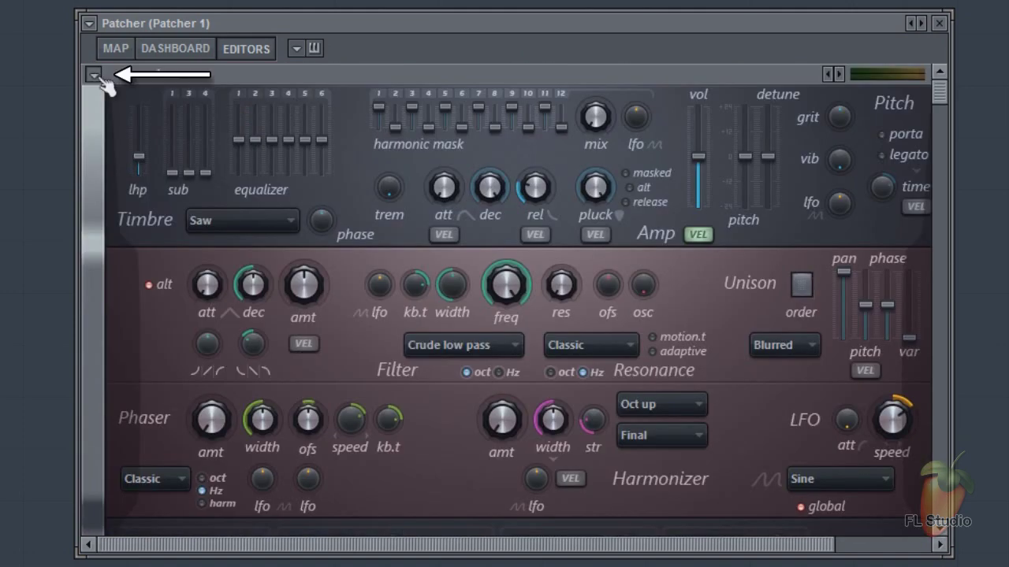
left_click(93, 74)
left_click(93, 95)
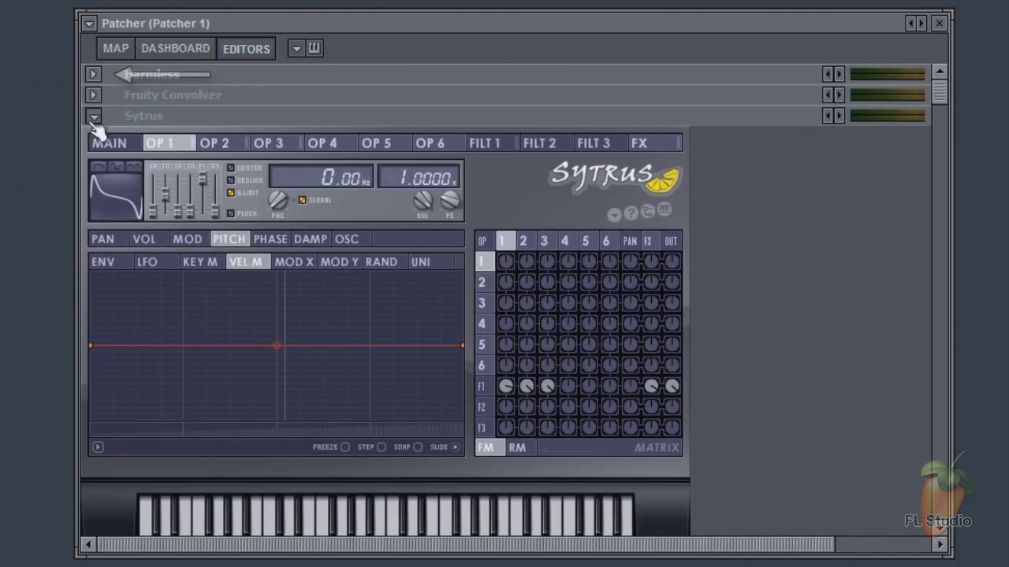
left_click(93, 115)
left_click(93, 136)
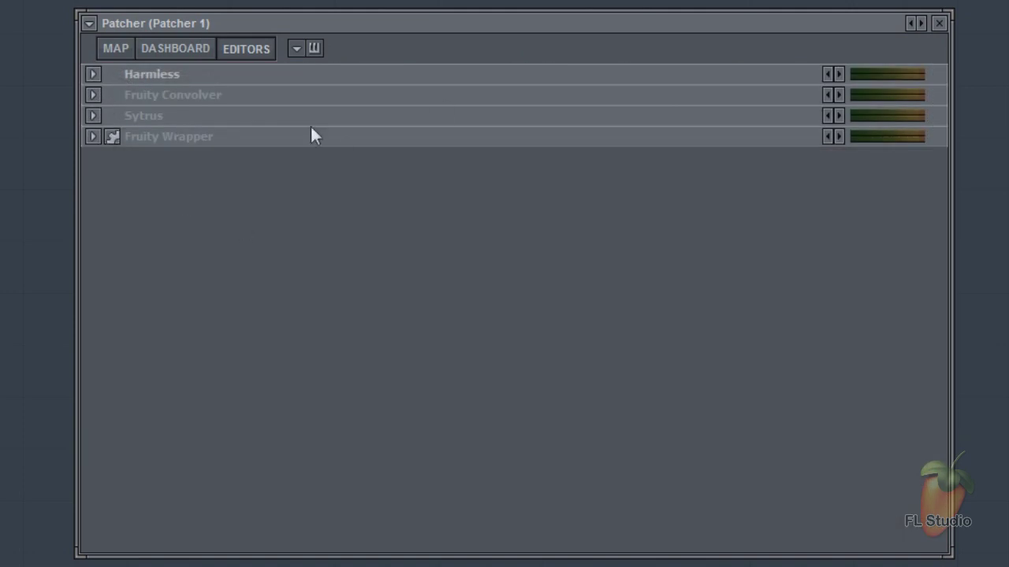
left_click(93, 74)
left_click(93, 74)
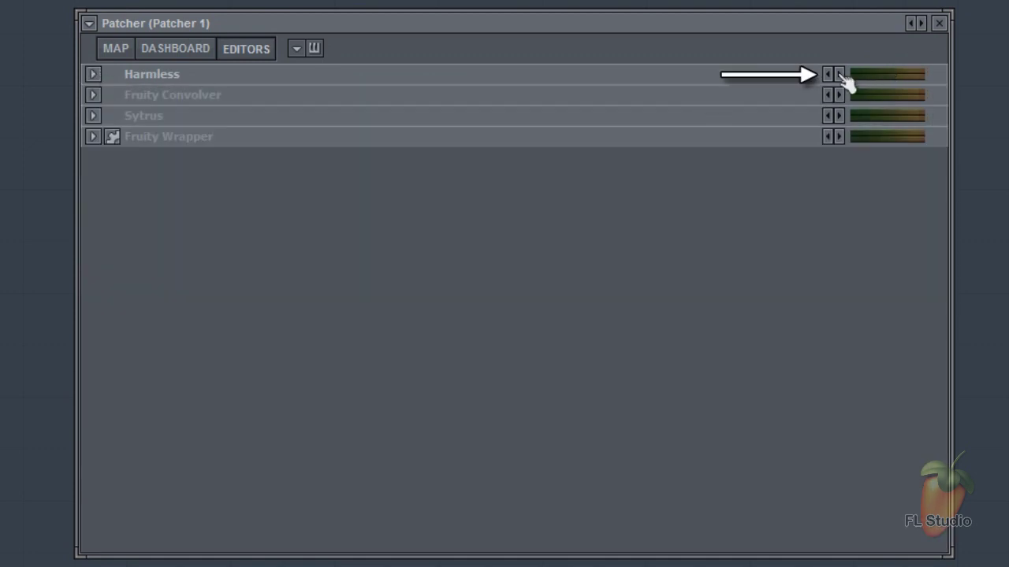
Browse the Harmless preset list, then pick presets for Fruity Convolver and Sytrus
right_click(840, 74)
left_click(763, 213)
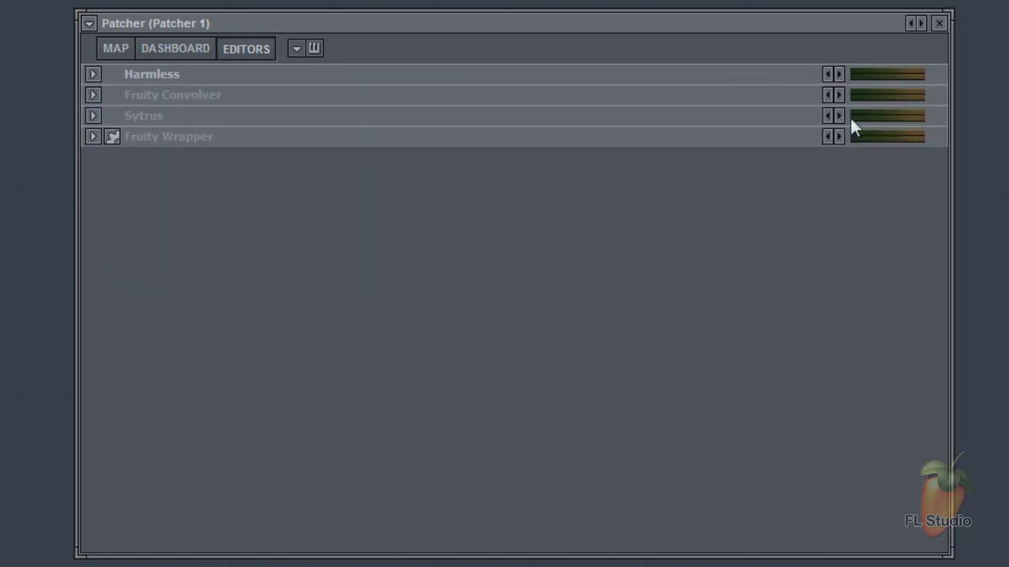
right_click(838, 97)
left_click(842, 169)
right_click(837, 115)
left_click(283, 235)
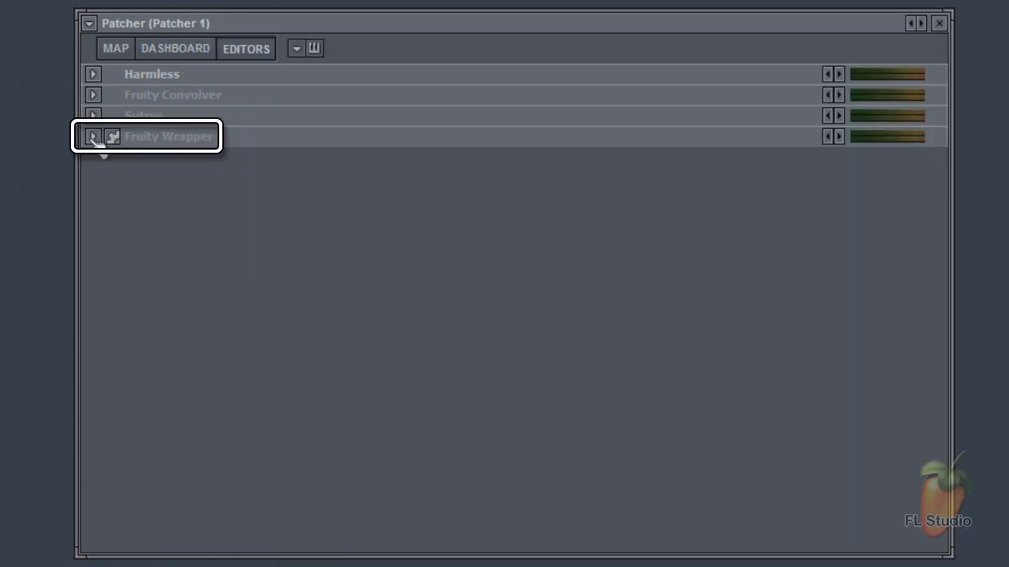
Expand the Fruity Wrapper entry, browse its settings pages, and restore the Kontakt editor view
left_click(93, 137)
left_click(112, 137)
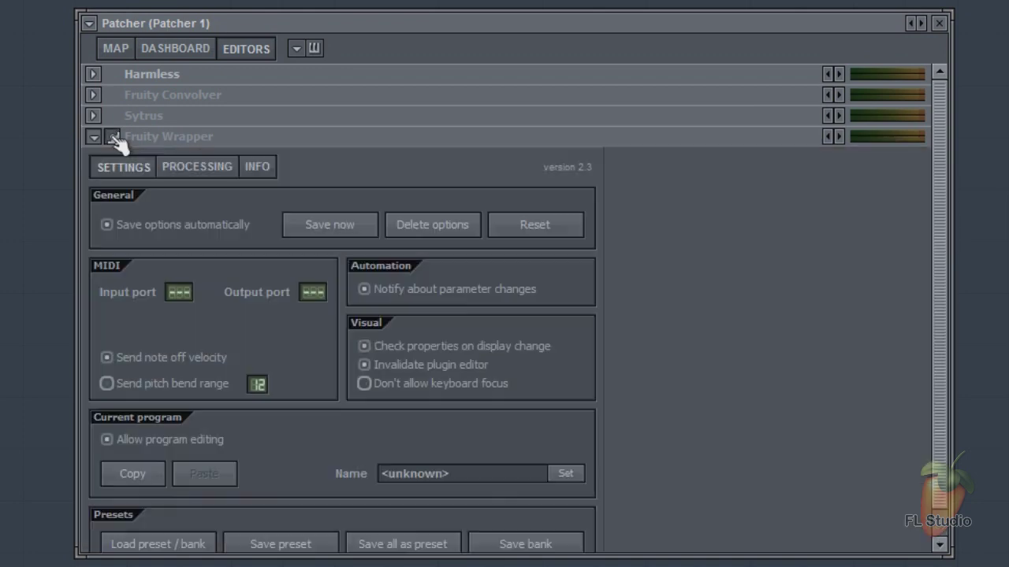
left_click(206, 168)
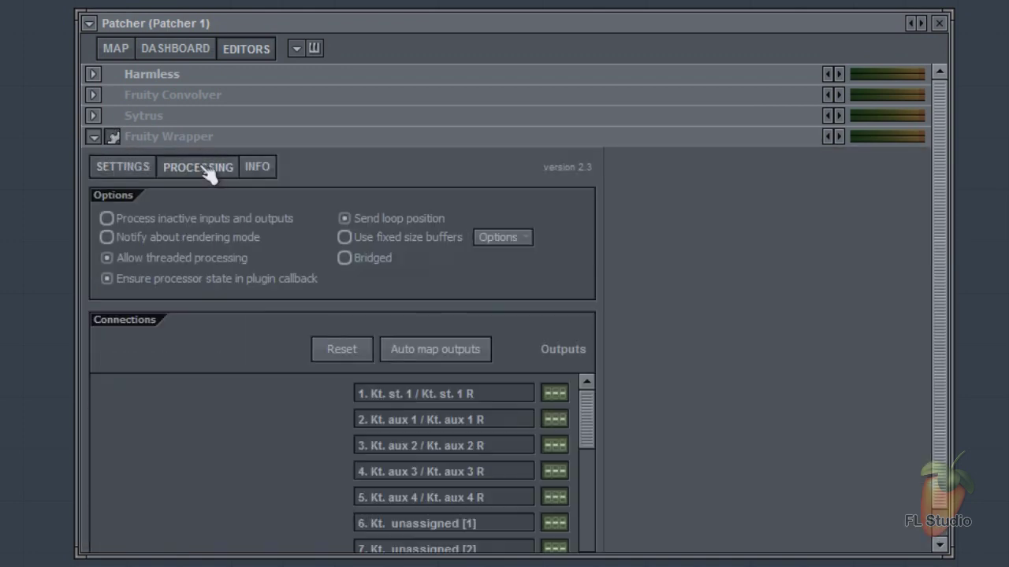
left_click(262, 169)
left_click(138, 168)
left_click(112, 137)
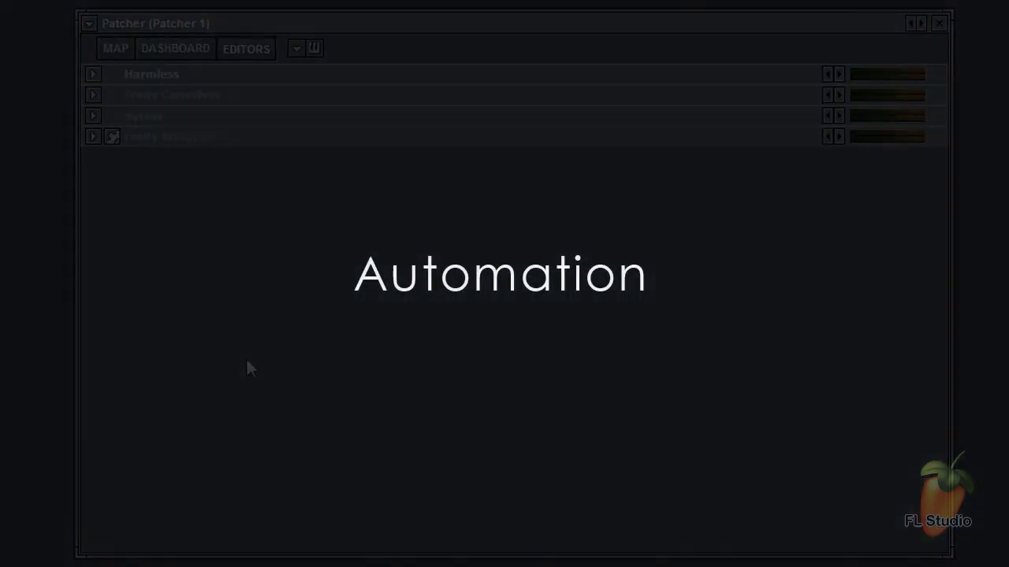
left_click(116, 49)
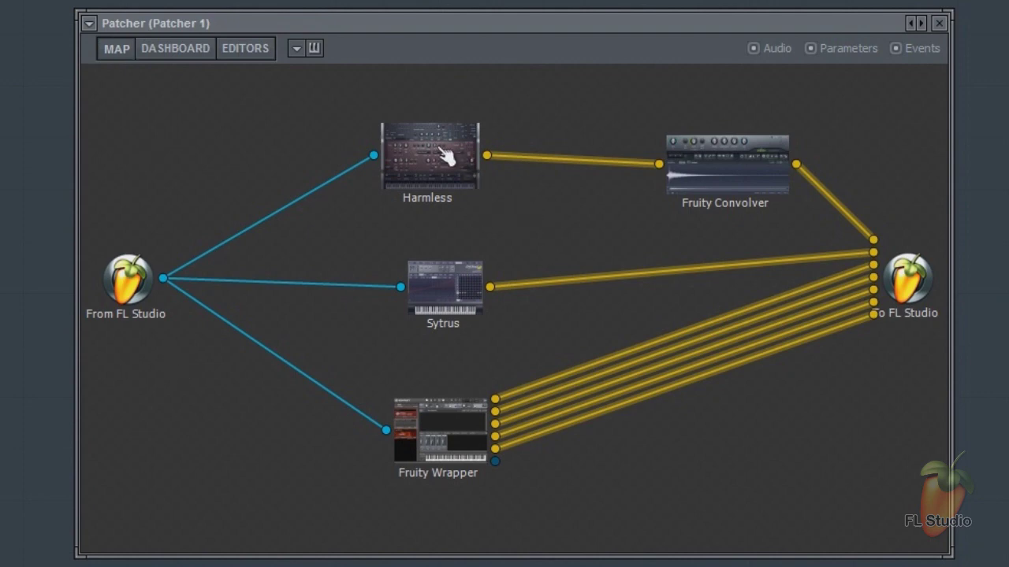
Activate the Harmless filter frequency knob and link it to a controller, then return to the map
left_click(462, 163)
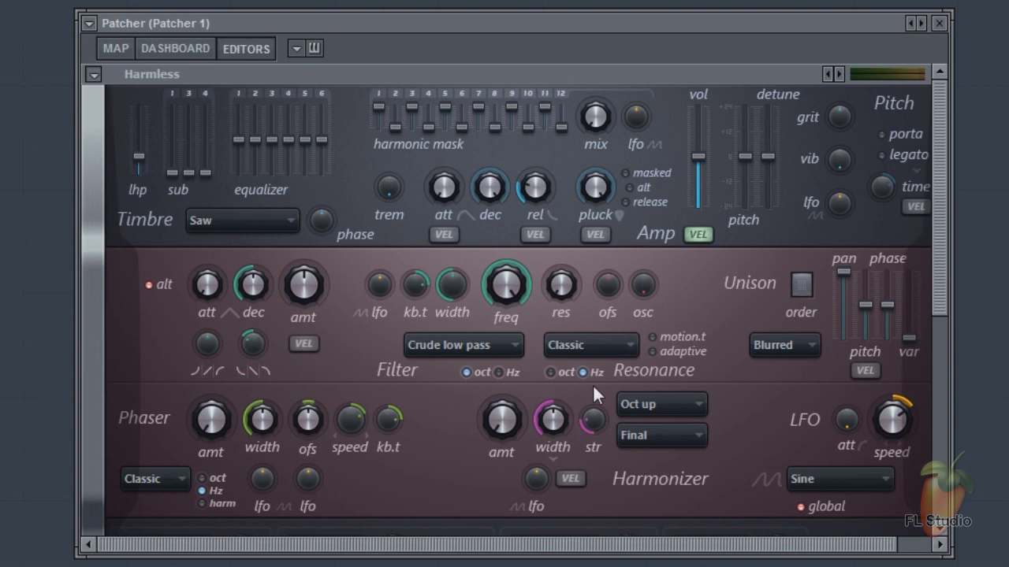
right_click(508, 281)
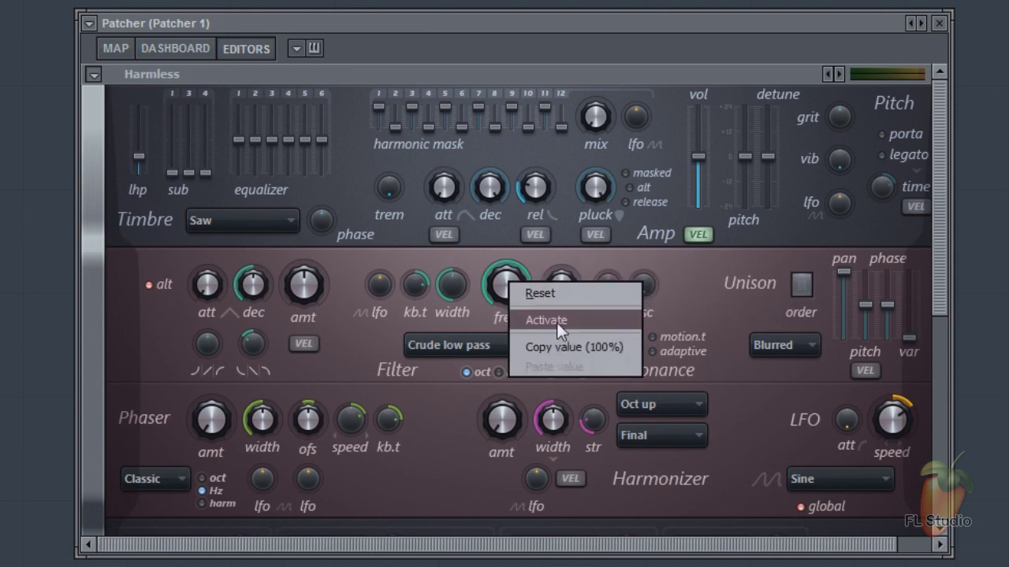
left_click(557, 321)
right_click(505, 280)
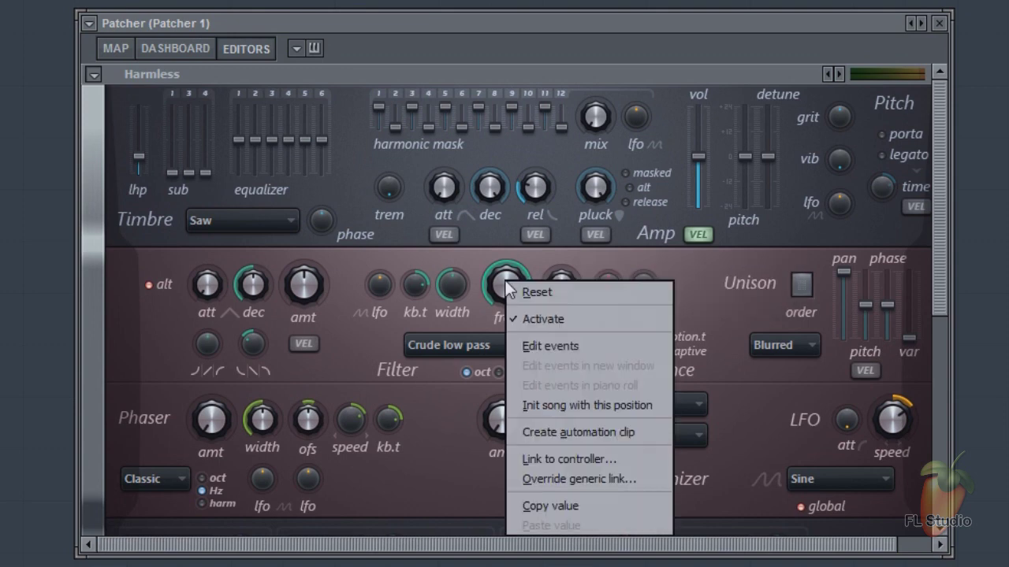
left_click(552, 455)
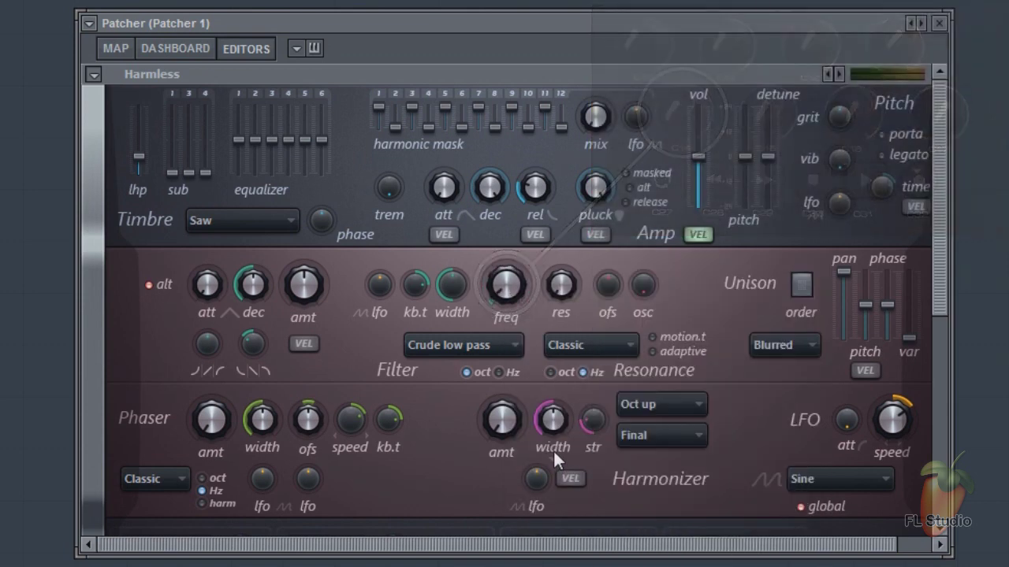
left_click(120, 49)
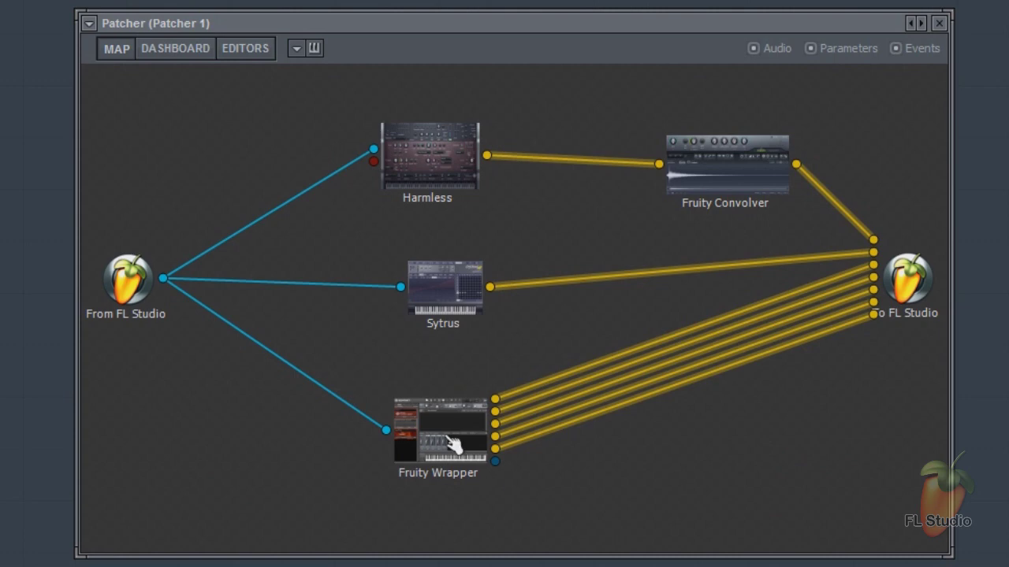
Nudge the Fruity Wrapper node up and give it an Events parameter input
left_click_drag(455, 446, 458, 428)
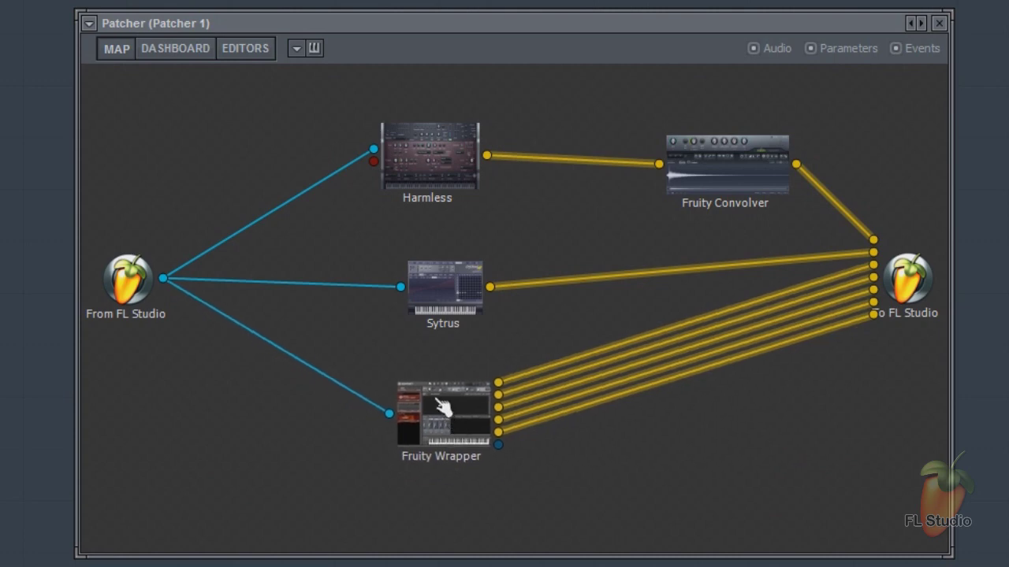
right_click(426, 401)
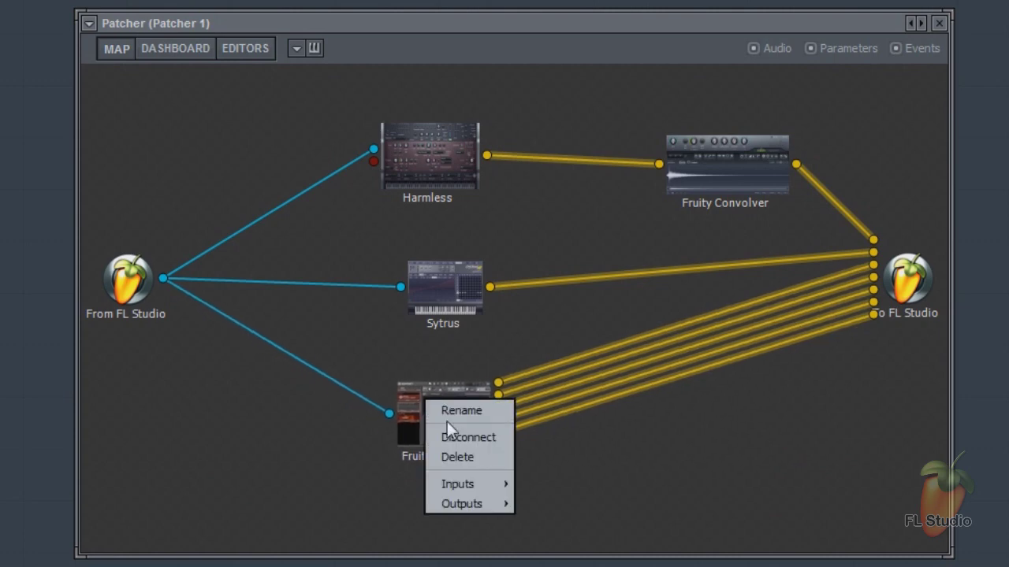
mouse_move(457, 487)
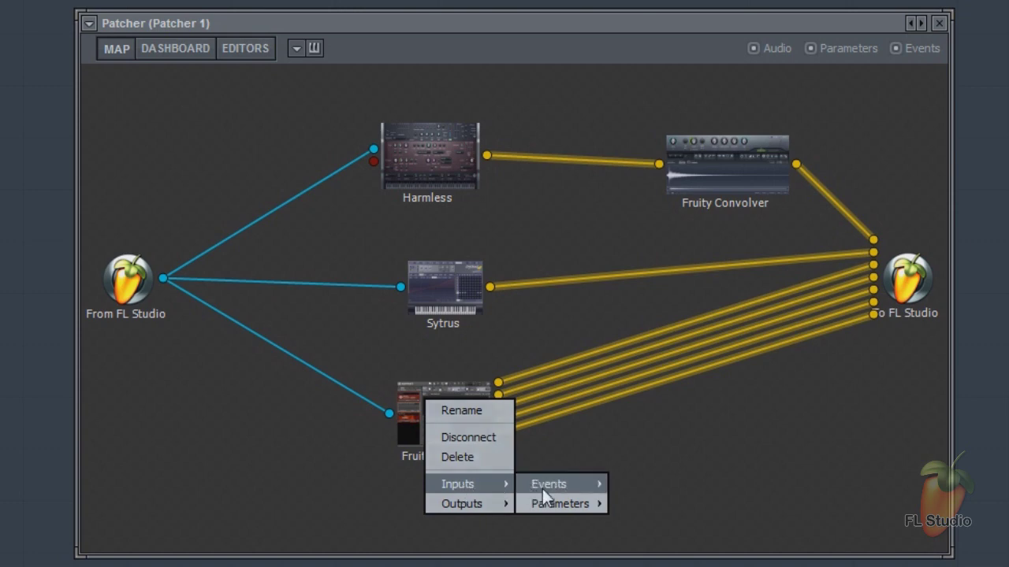
mouse_move(542, 485)
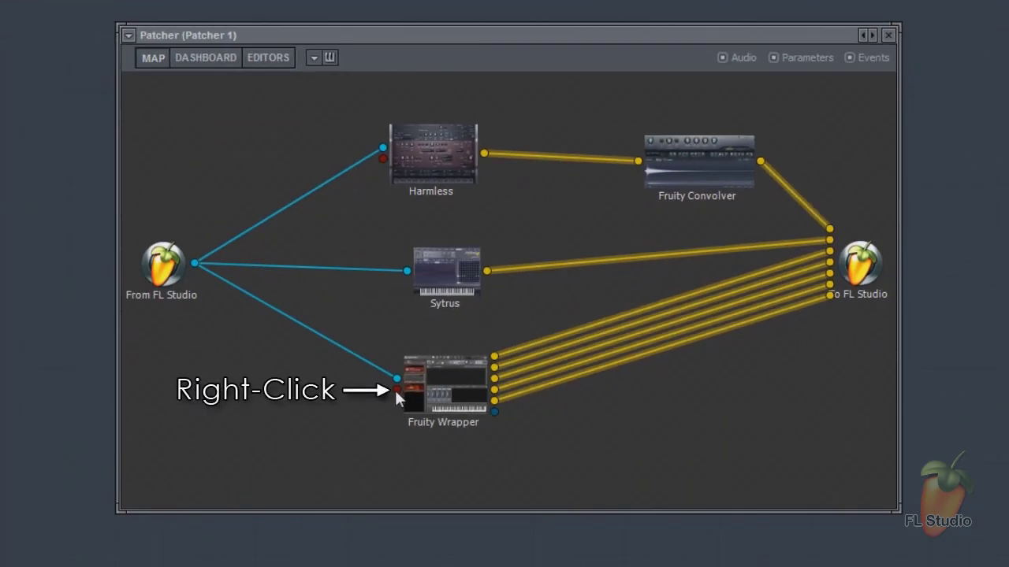
right_click(395, 388)
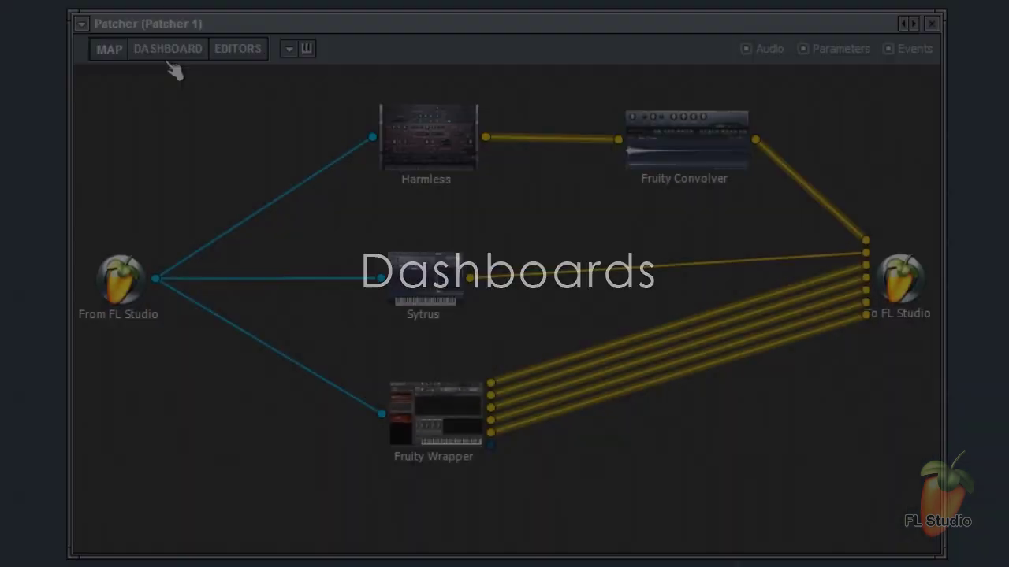
Add a Control 9 knob, link it to a Harmless parameter, and show it on the dashboard
left_click(205, 57)
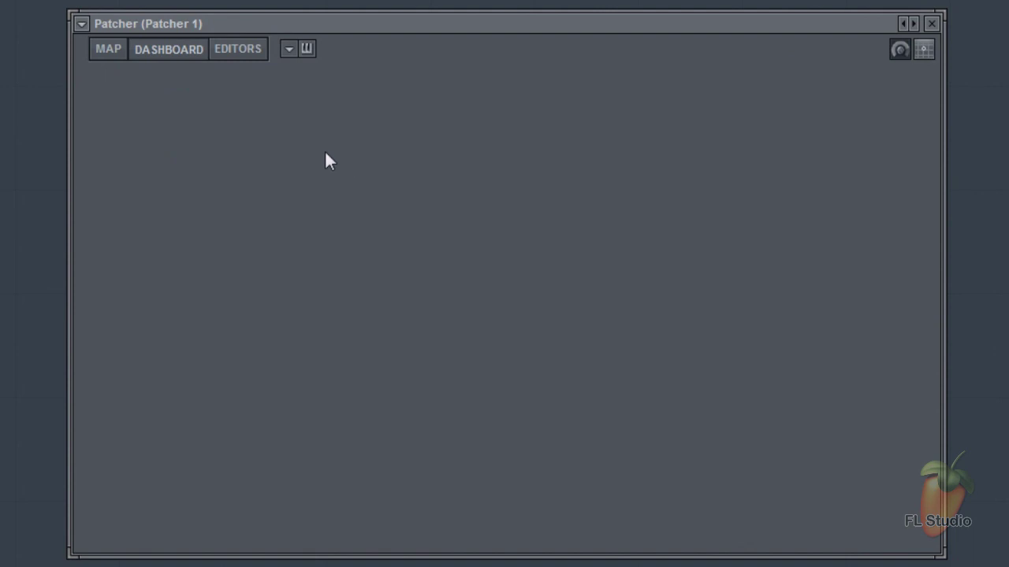
left_click(118, 52)
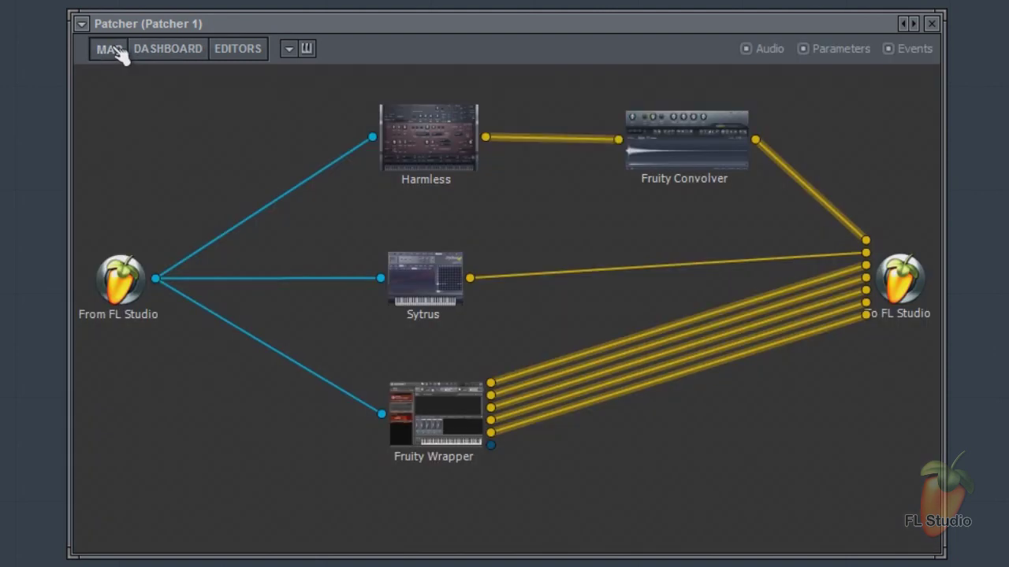
right_click(315, 218)
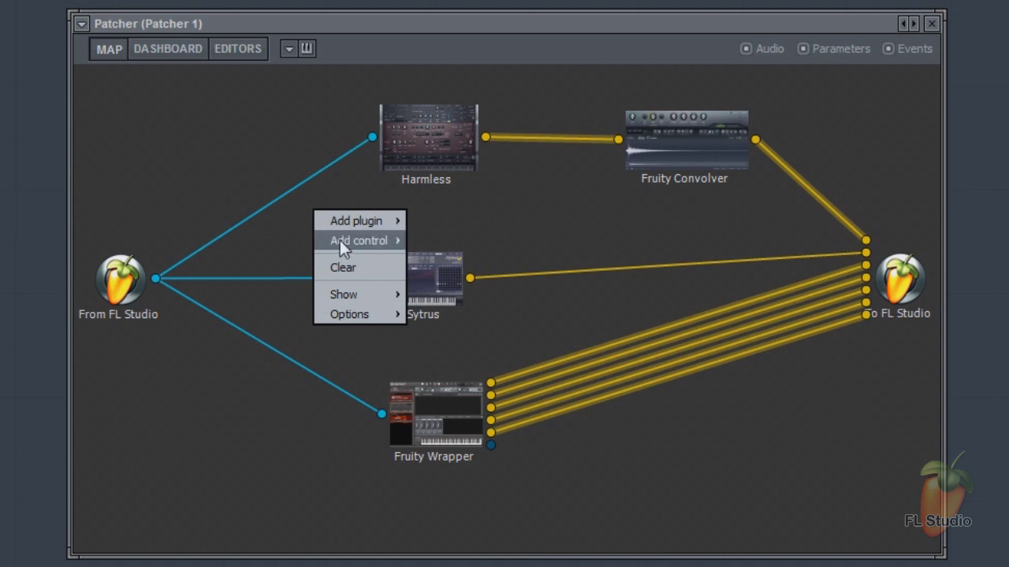
mouse_move(339, 240)
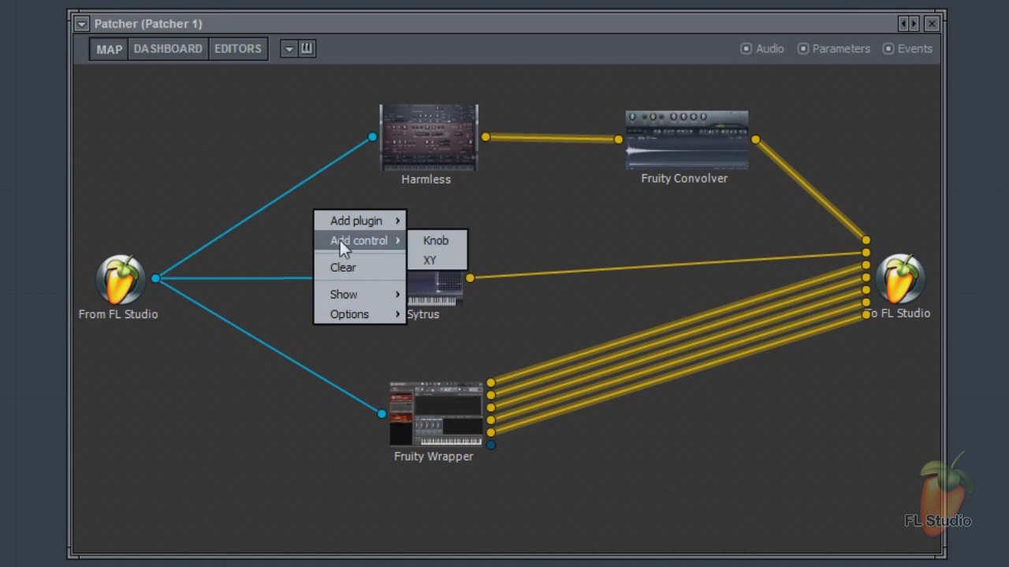
left_click(431, 242)
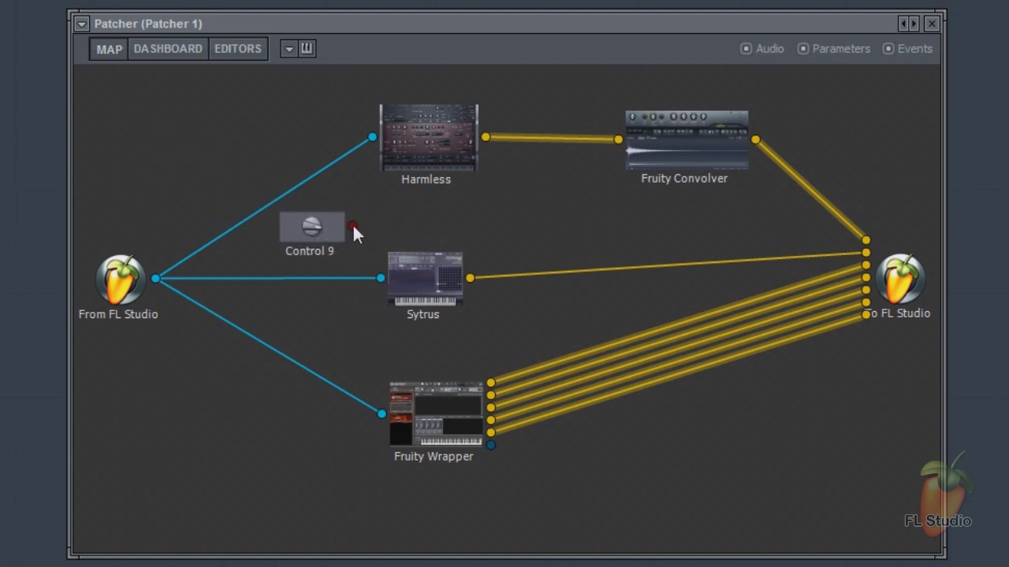
left_click_drag(352, 227, 430, 132)
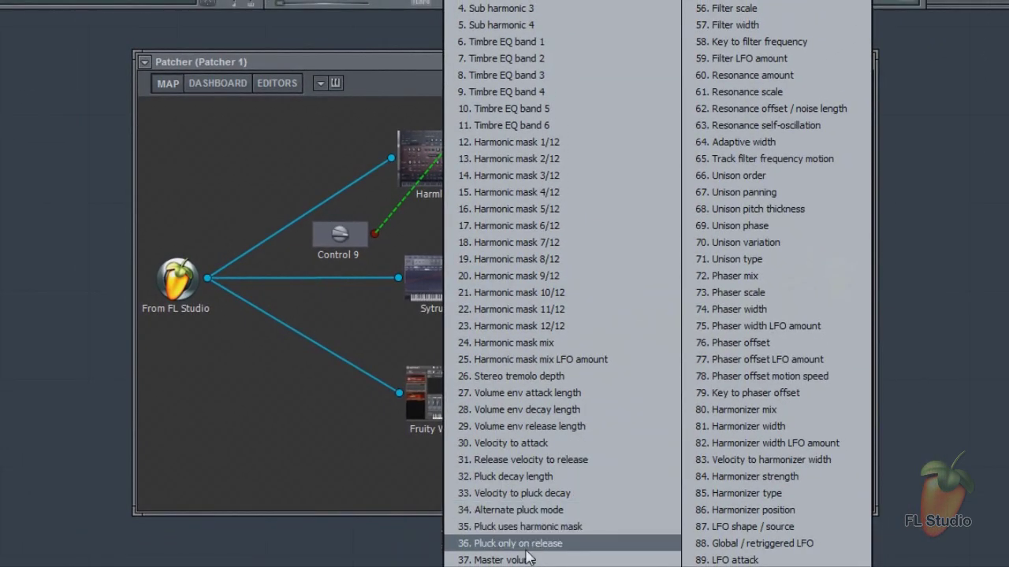
left_click(526, 528)
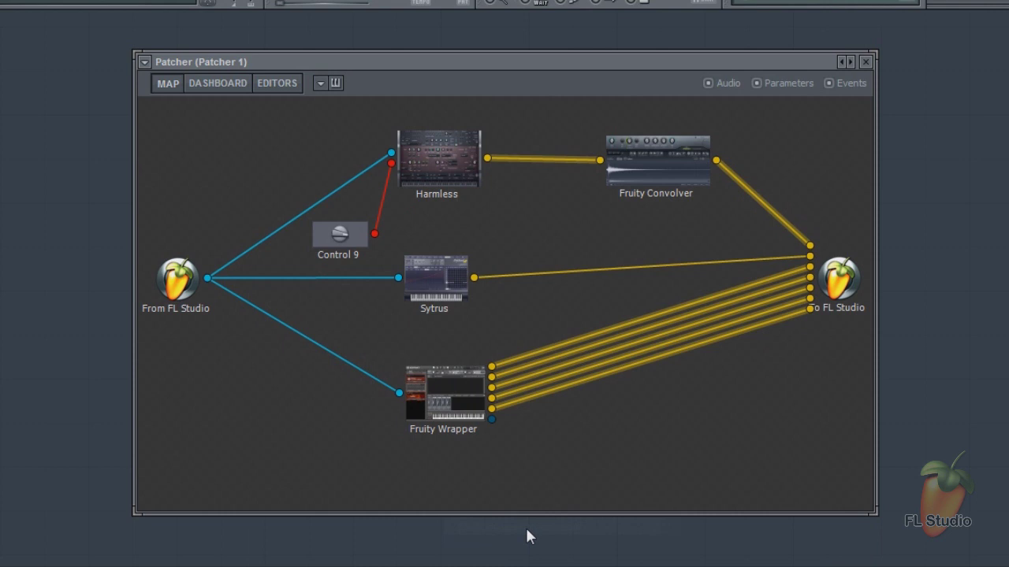
left_click(218, 83)
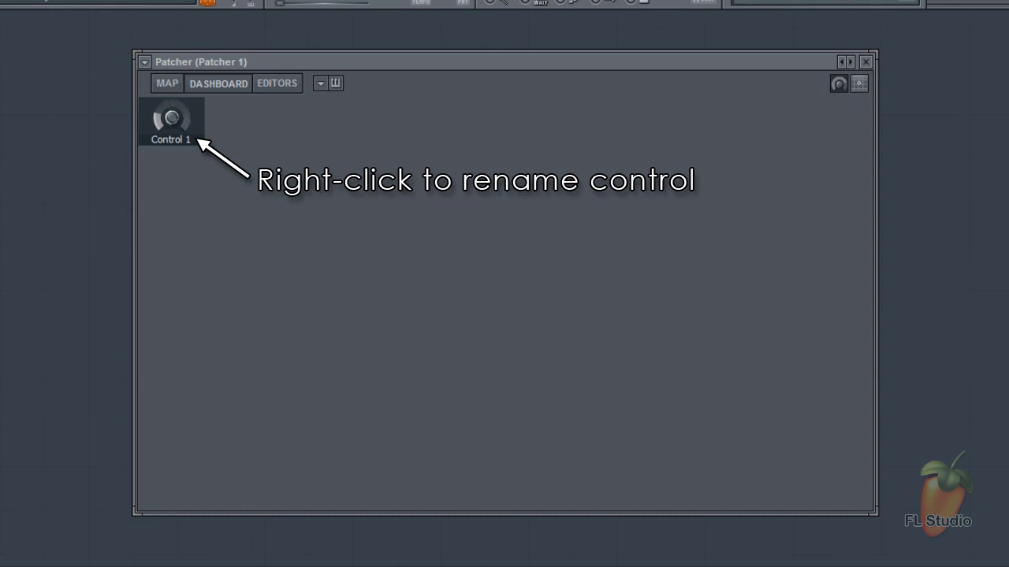
left_click(167, 83)
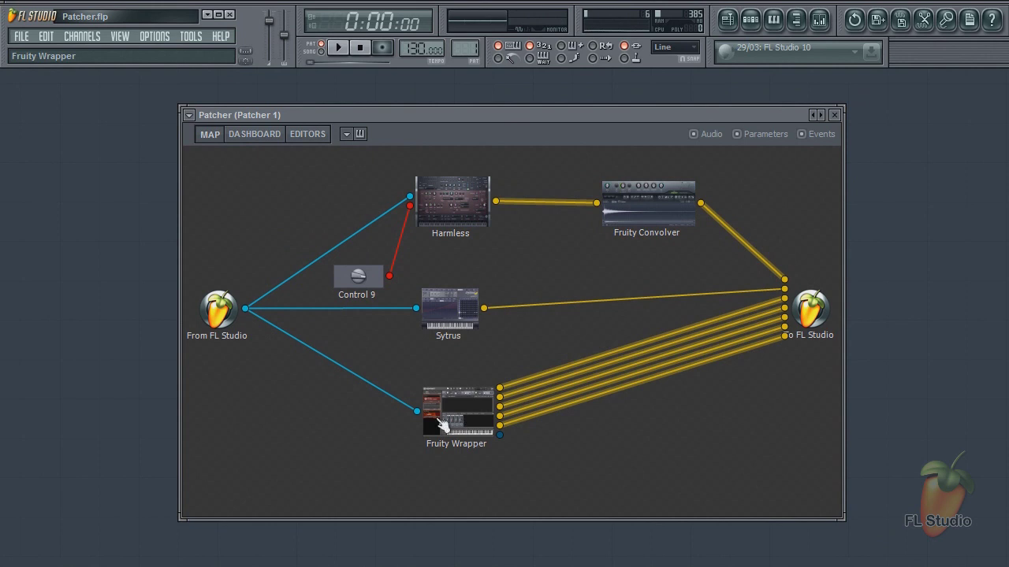
Add a Control 10 knob beside Fruity Wrapper and link it to a Fruity Wrapper parameter
right_click(394, 352)
mouse_move(417, 380)
left_click(487, 377)
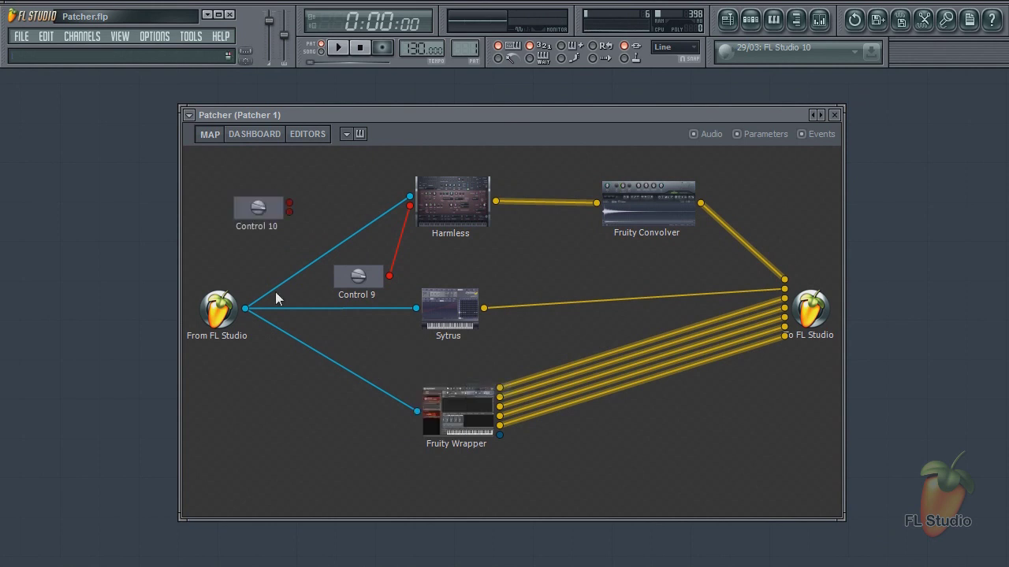
left_click_drag(268, 209, 352, 454)
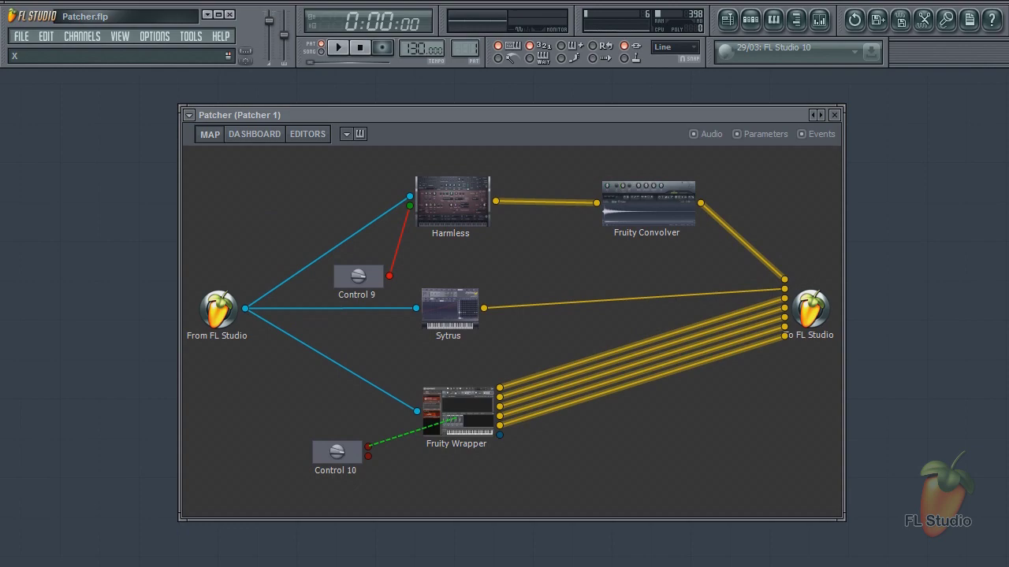
left_click_drag(457, 417, 457, 412)
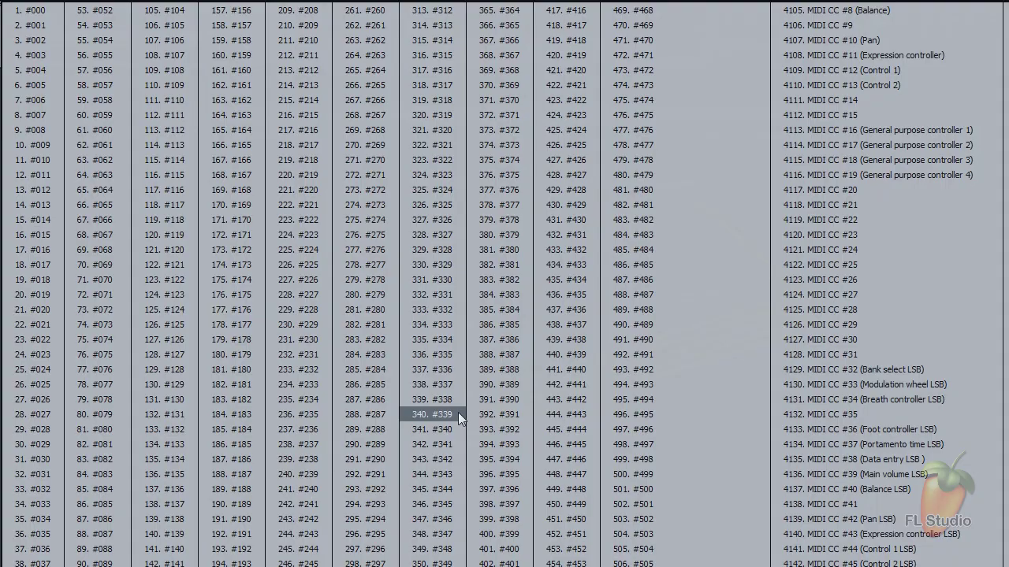
left_click(826, 37)
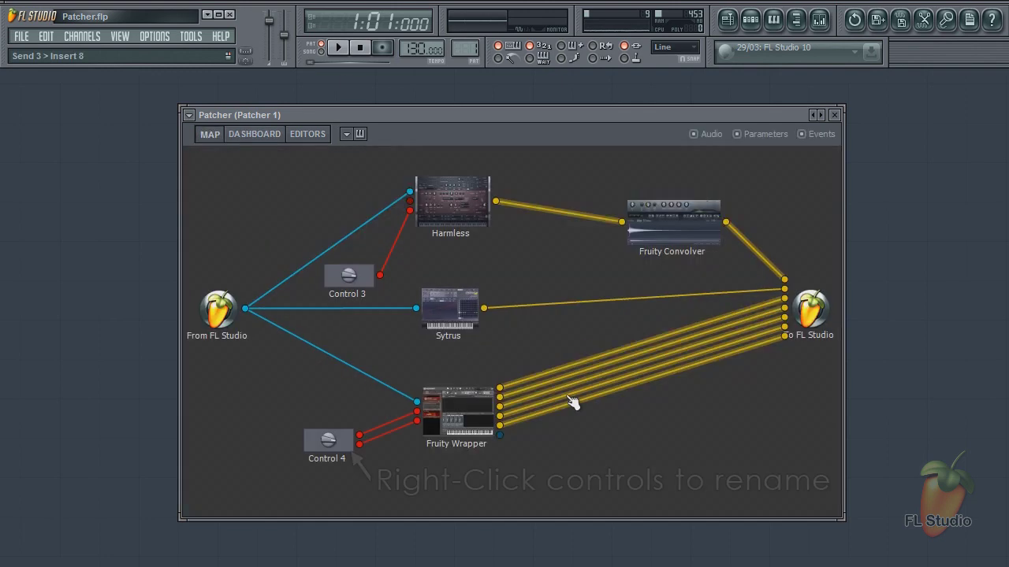
Save the Patcher setup as preset 'Patcher 2', then nudge the Fruity Reeverb 2 node down
left_click(189, 115)
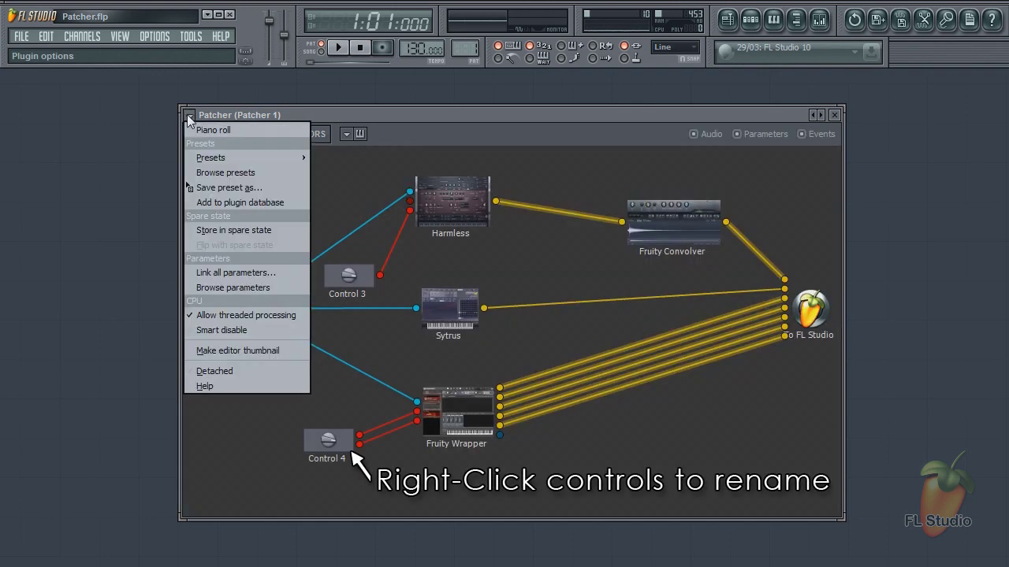
left_click(211, 192)
left_click(465, 422)
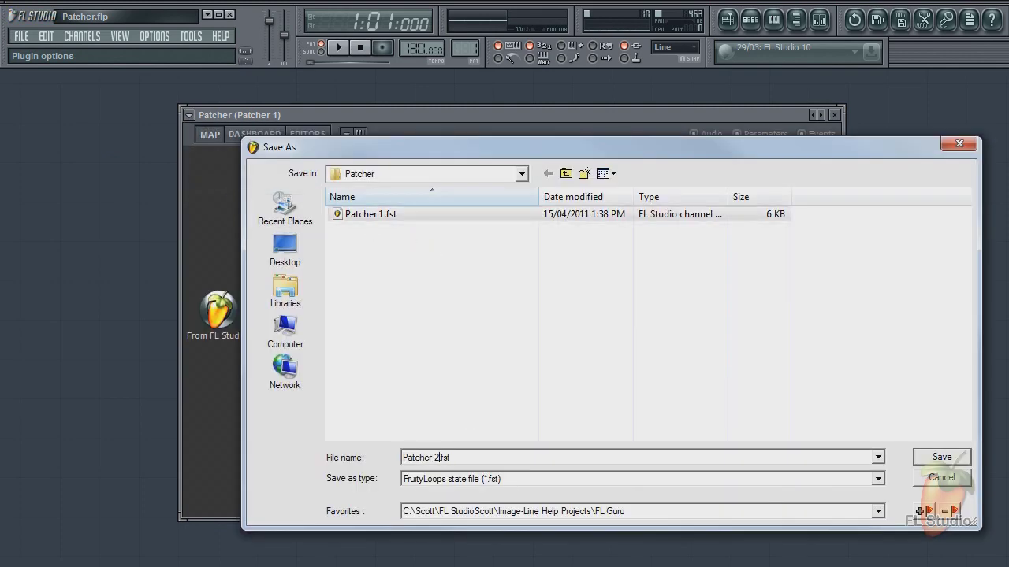
key("Return")
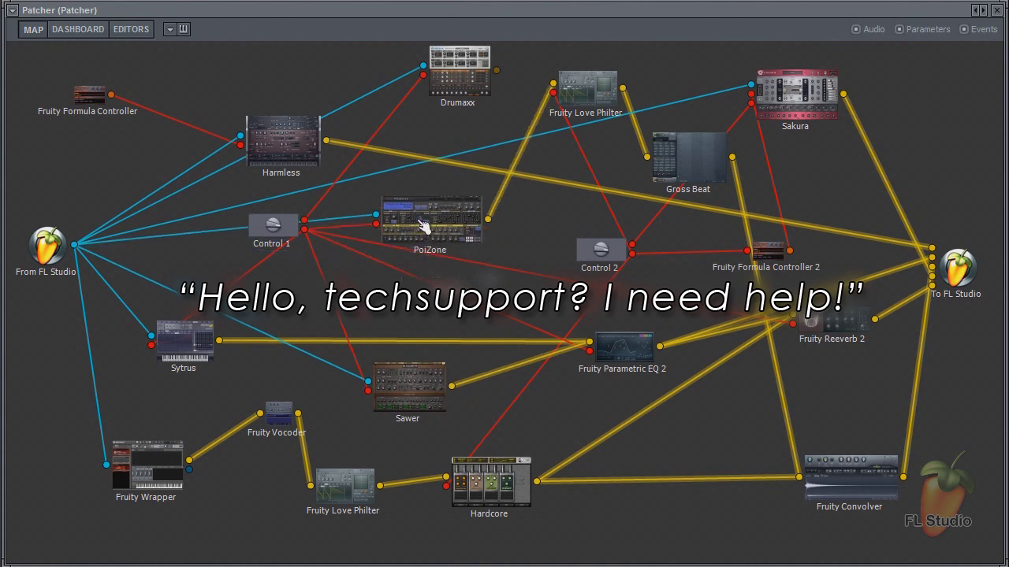
left_click_drag(826, 331, 831, 374)
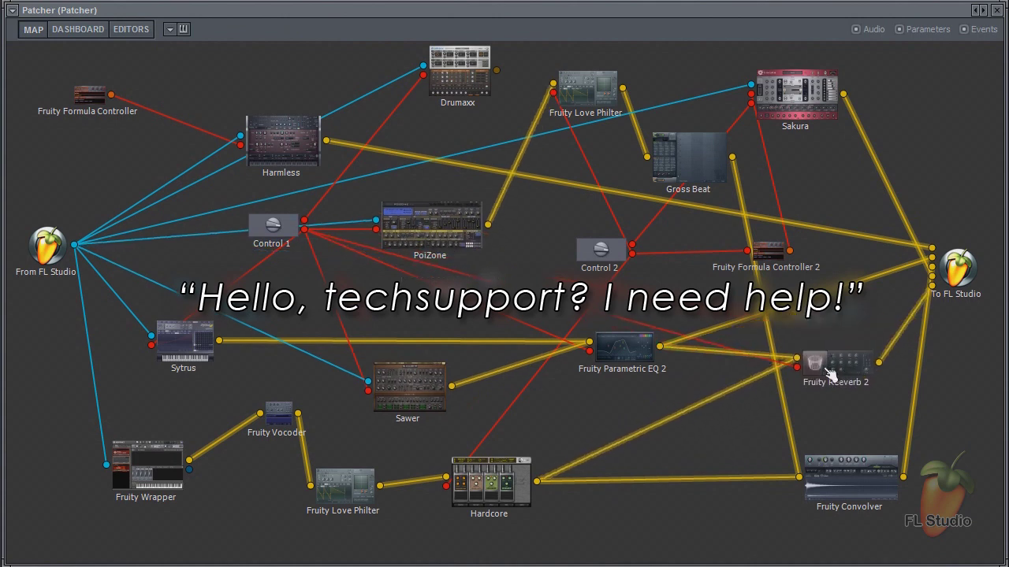